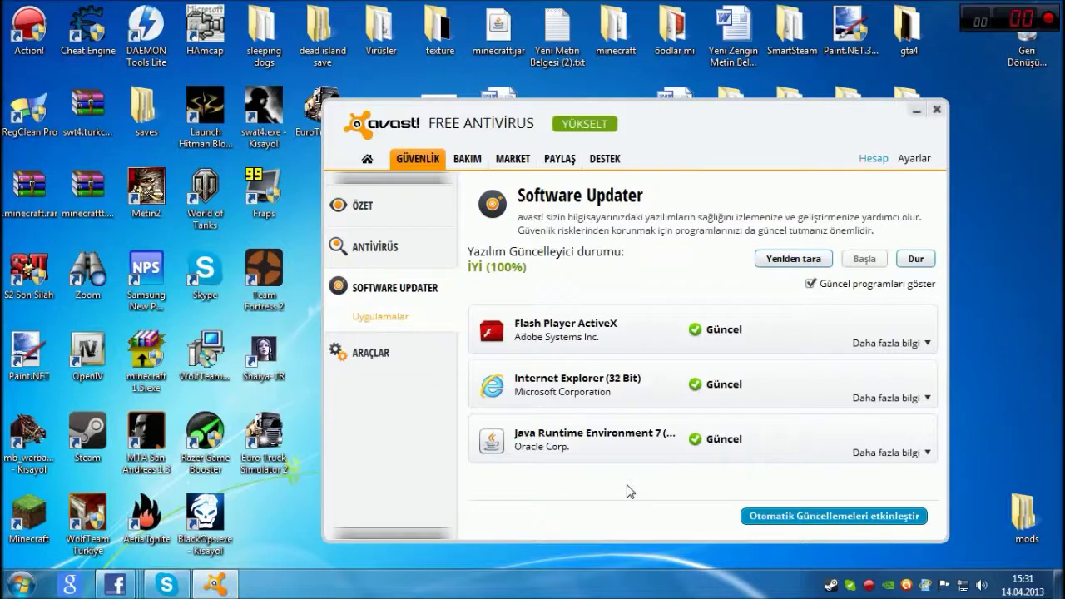
Step: Reposition the antivirus window and review the scan types offered on the Şimdi Tara page
left_click_drag(643, 109, 689, 109)
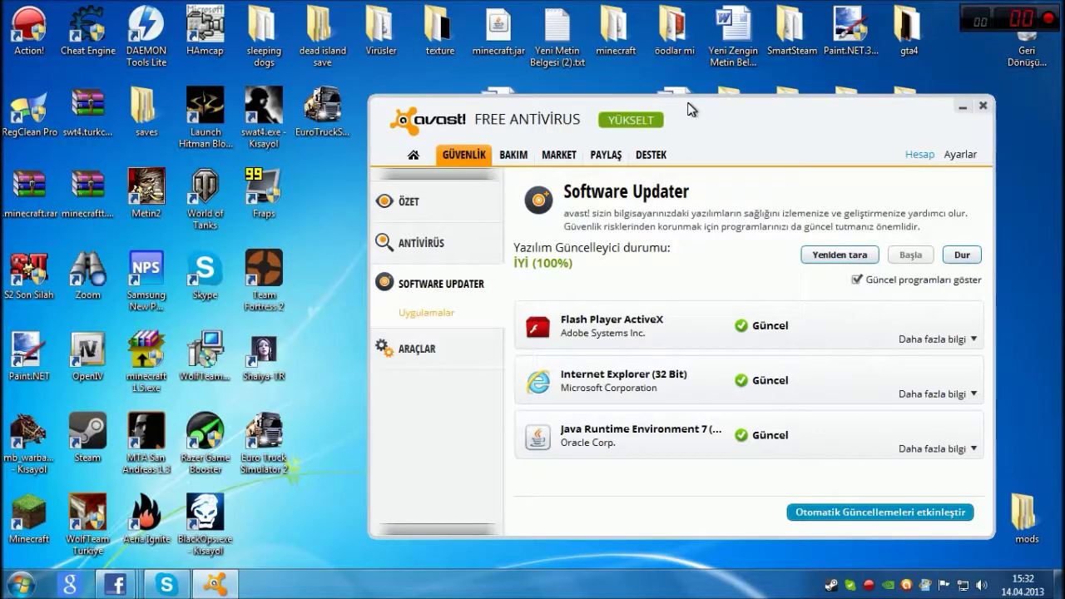
mouse_move(689, 109)
left_mouse_down()
mouse_move(709, 108)
mouse_move(682, 127)
mouse_move(681, 102)
left_mouse_up()
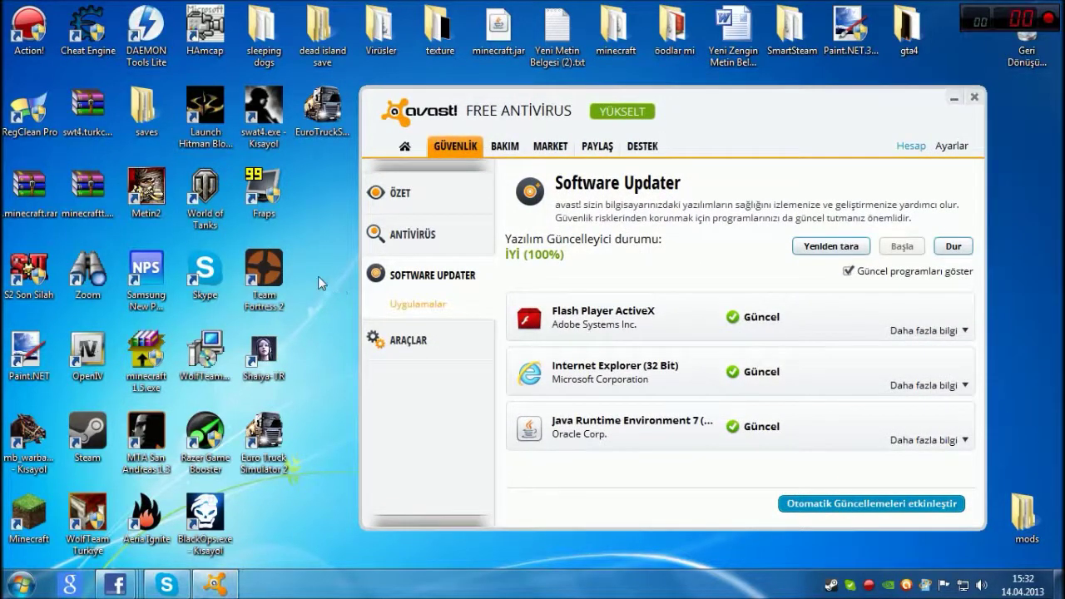
left_click(412, 234)
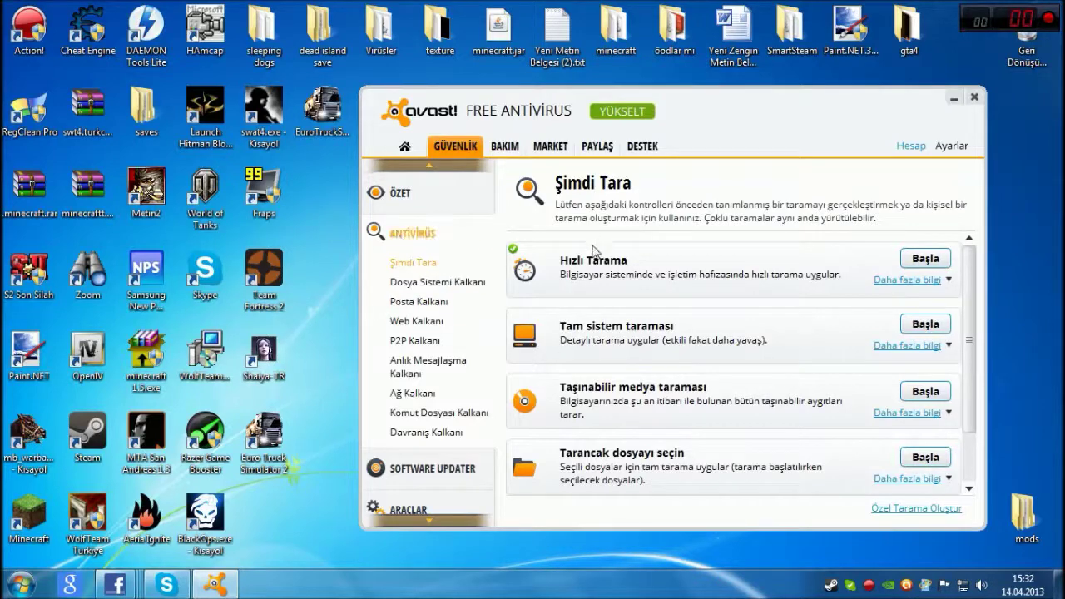
scroll(725, 387, "down", 1)
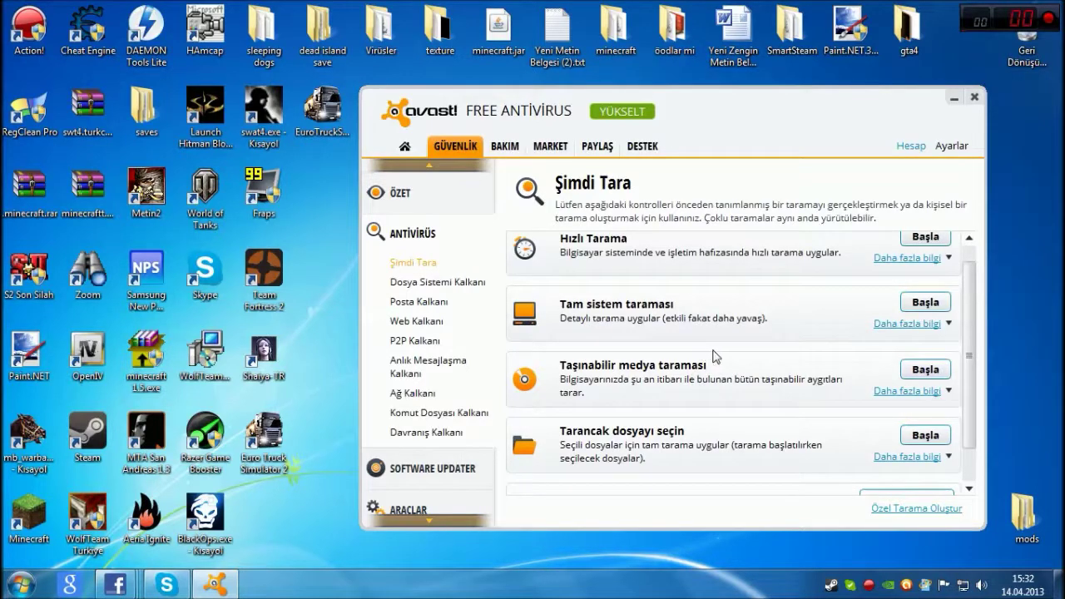
scroll(717, 355, "down", 2)
scroll(721, 363, "up", 3)
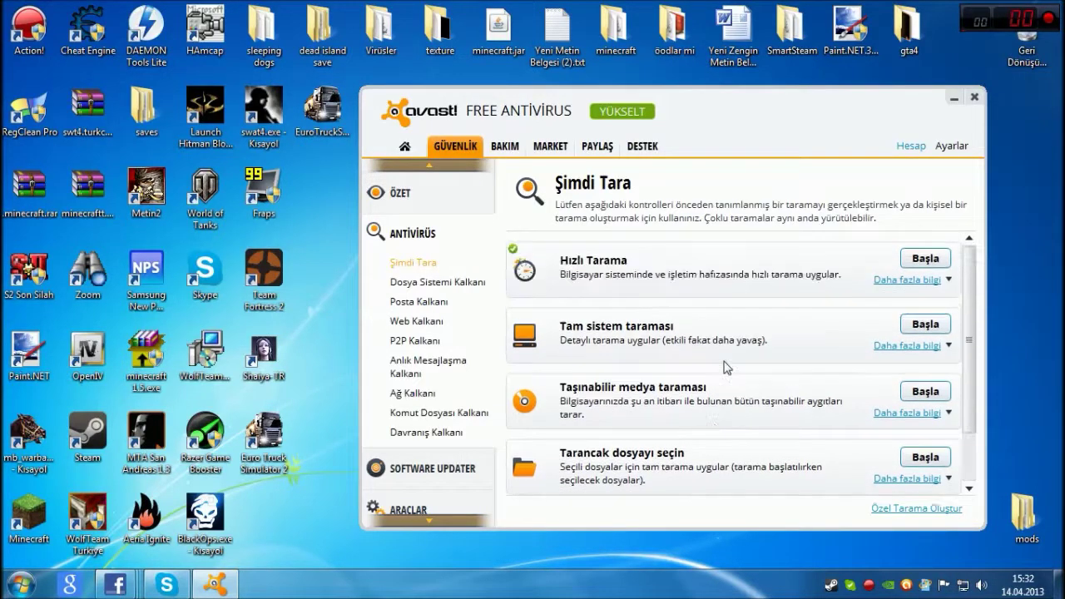
right_click(894, 586)
left_click(857, 571)
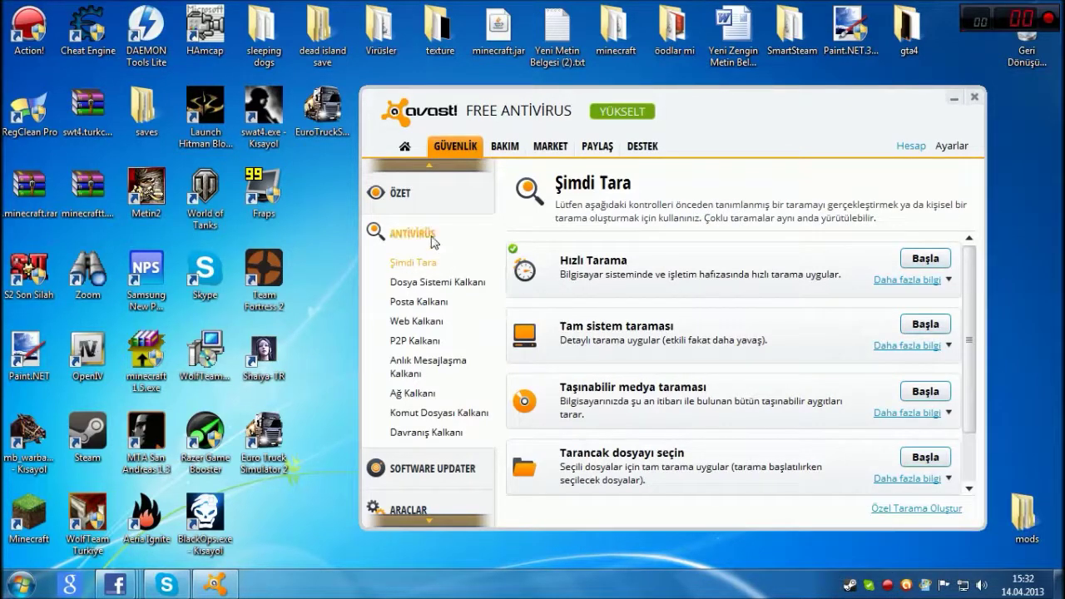
Step: Look through the Software Updater, Antivirüs and Araçlar sections, ending on the Tarayıcı Temizliği page
left_click(431, 469)
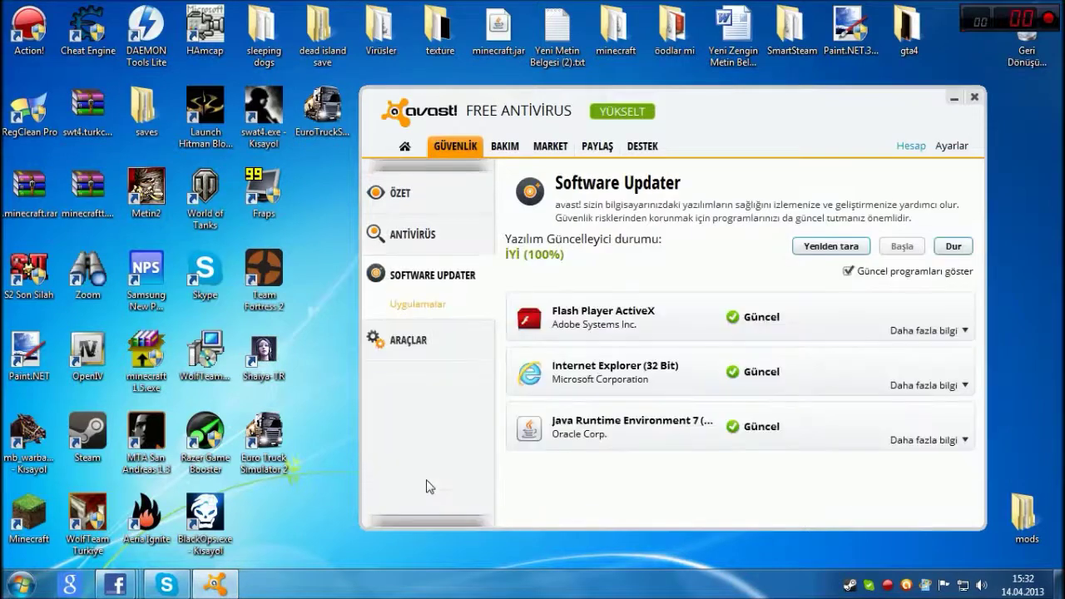
left_click(424, 341)
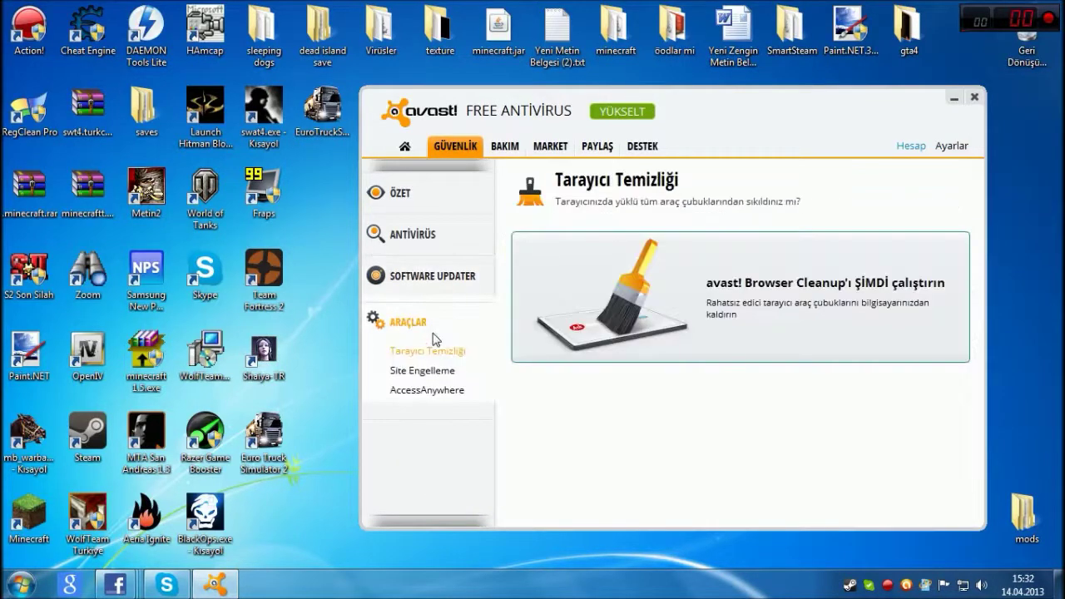
left_click(430, 238)
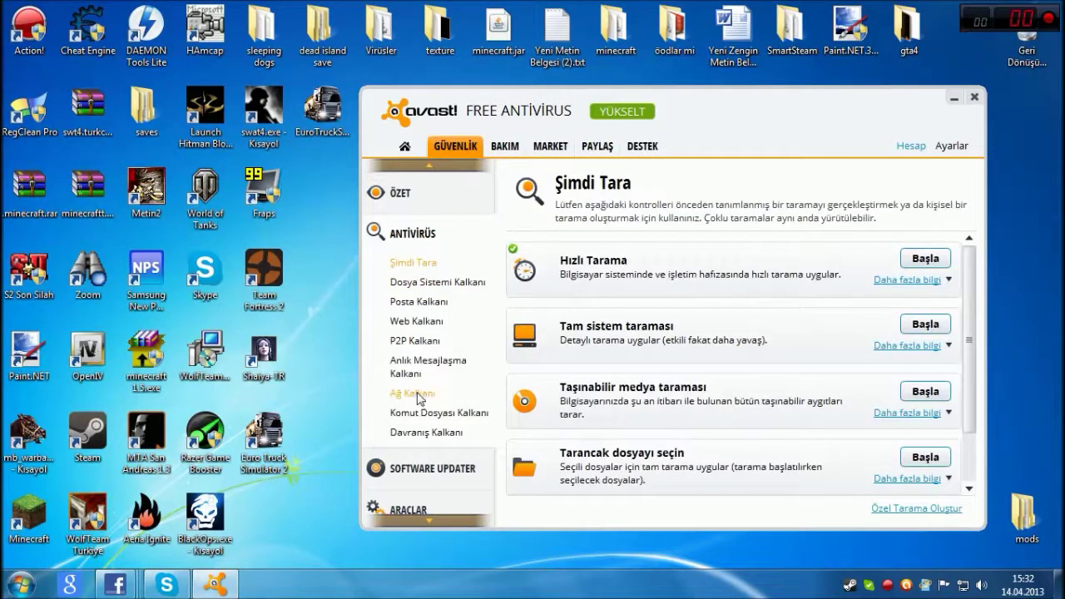
left_click(431, 469)
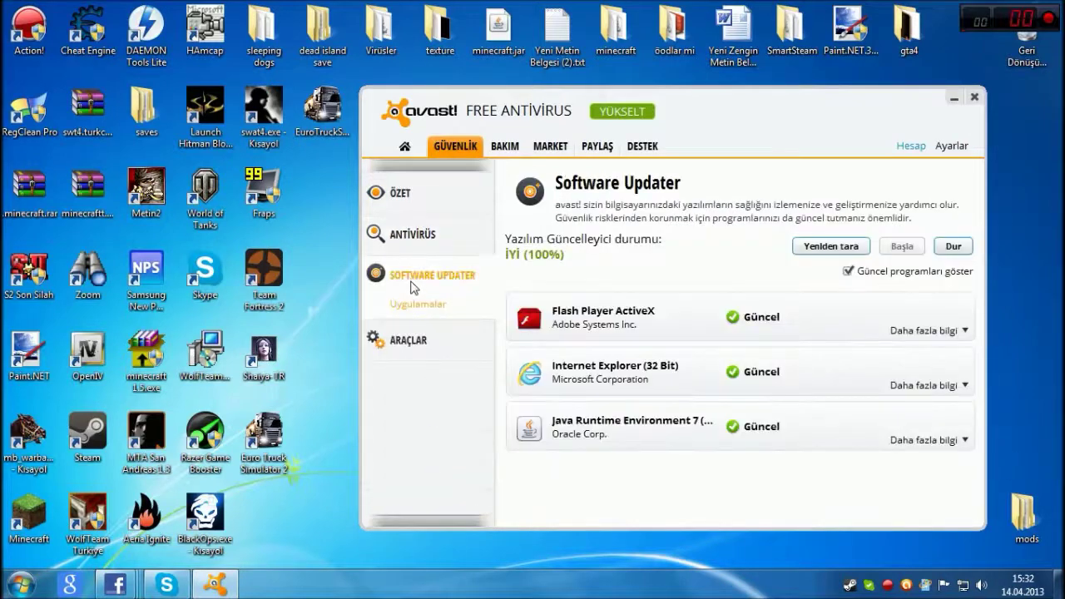
left_click(420, 203)
left_click(416, 363)
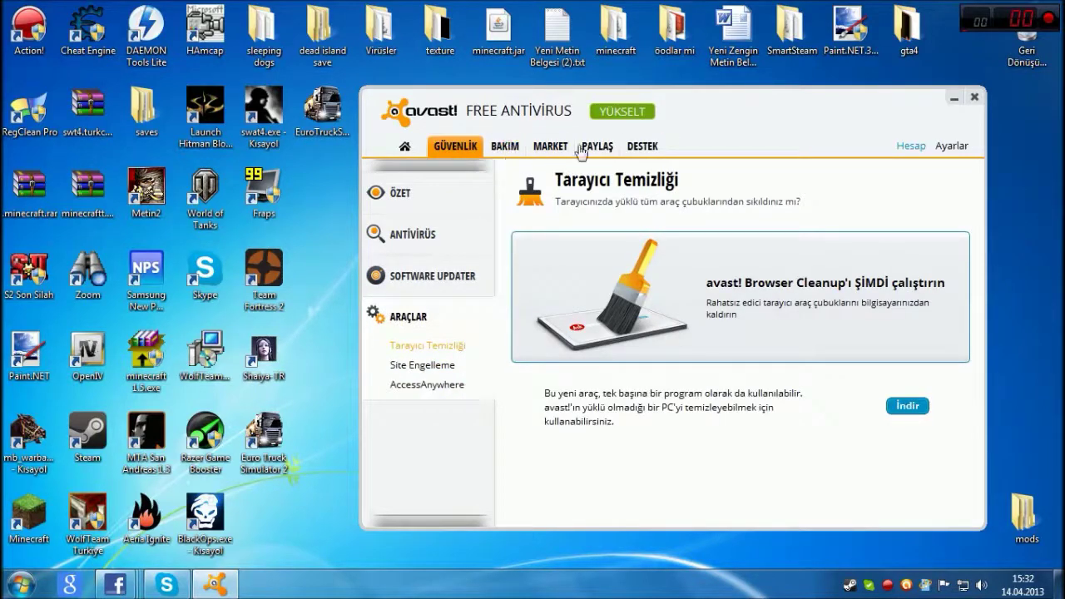
Step: View the Güncelle and Kayıt pages of the maintenance section
left_click(513, 151)
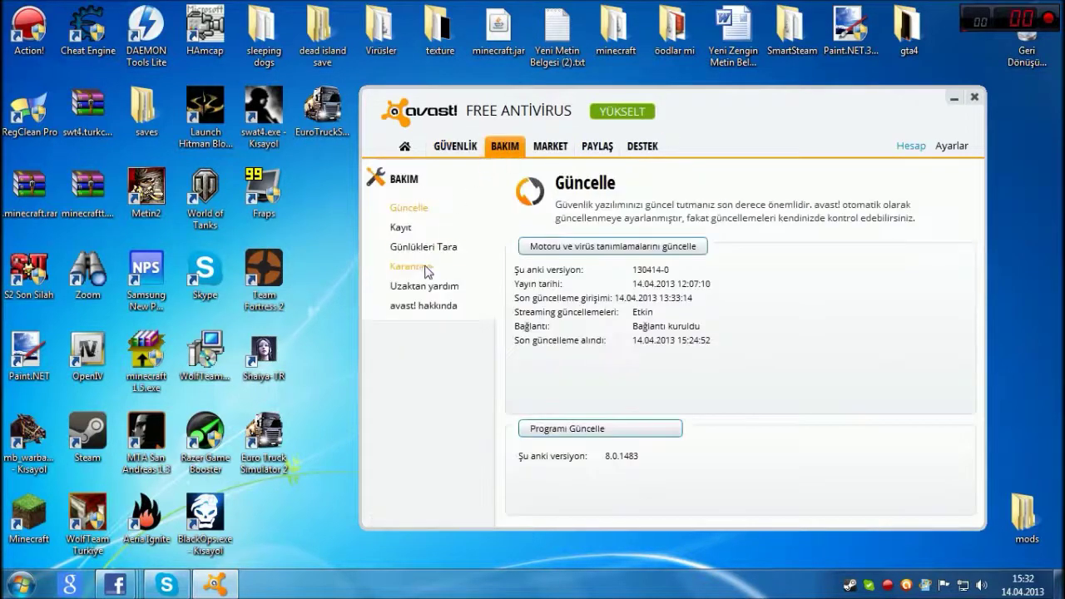
left_click(408, 228)
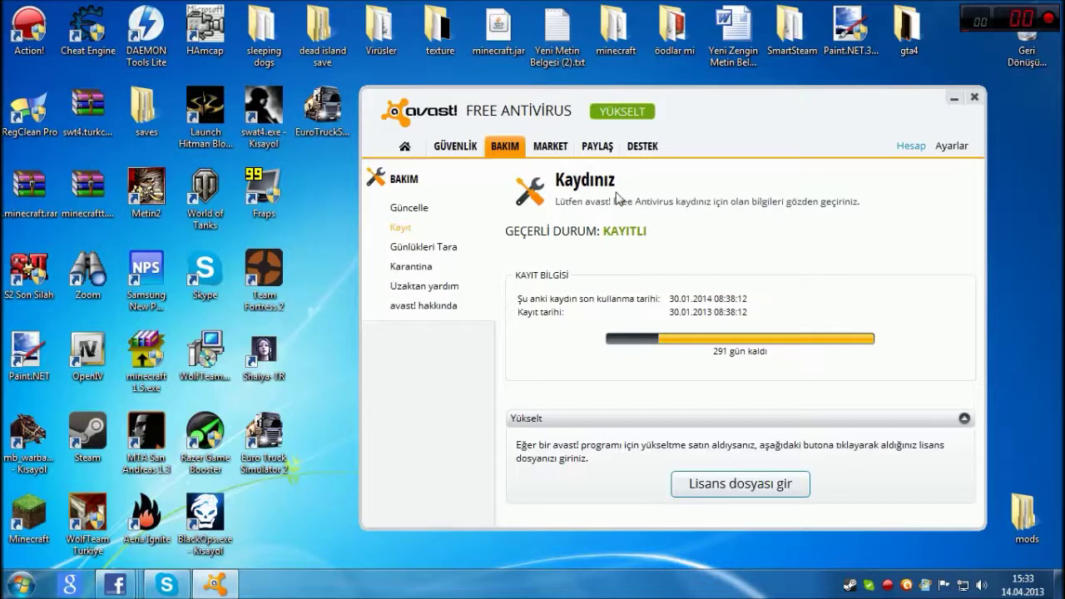
Step: Return to the security overview, reposition the window and examine the list of virus protection shields
left_click(472, 156)
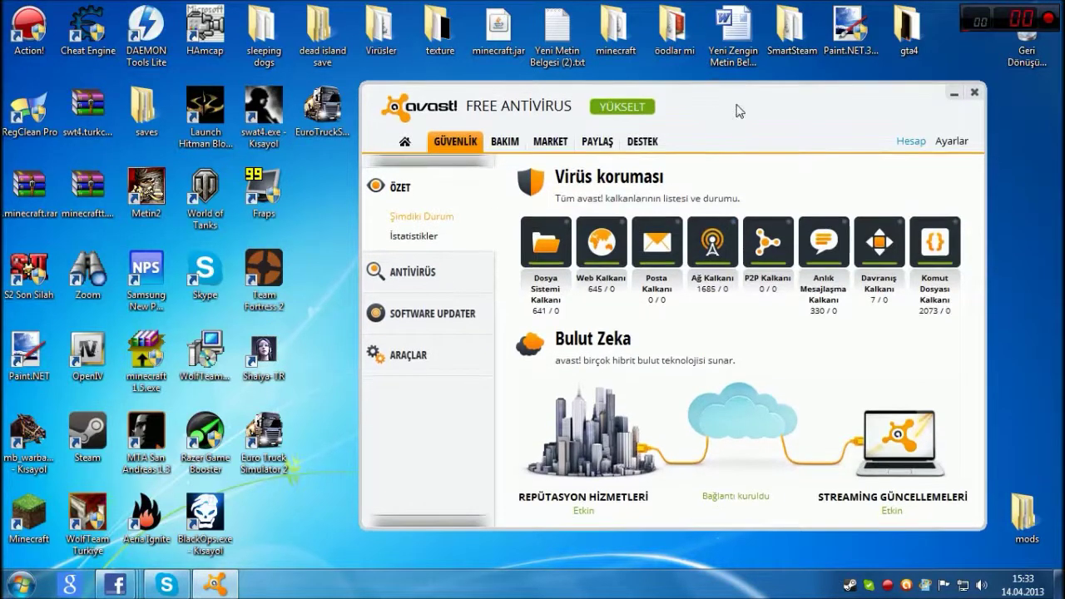
left_click_drag(736, 109, 669, 83)
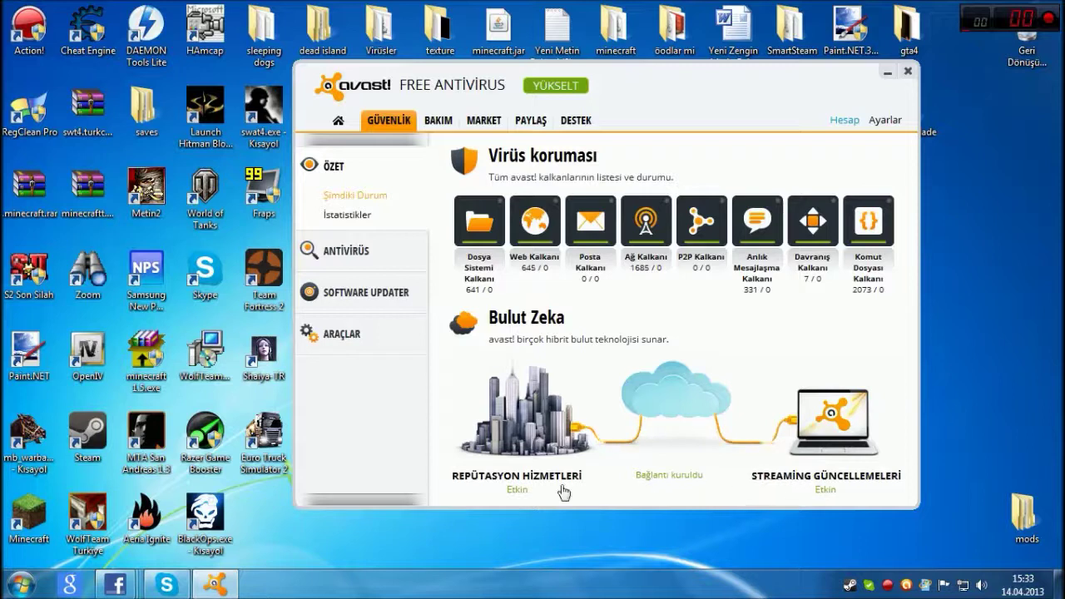
mouse_move(474, 224)
mouse_move(863, 239)
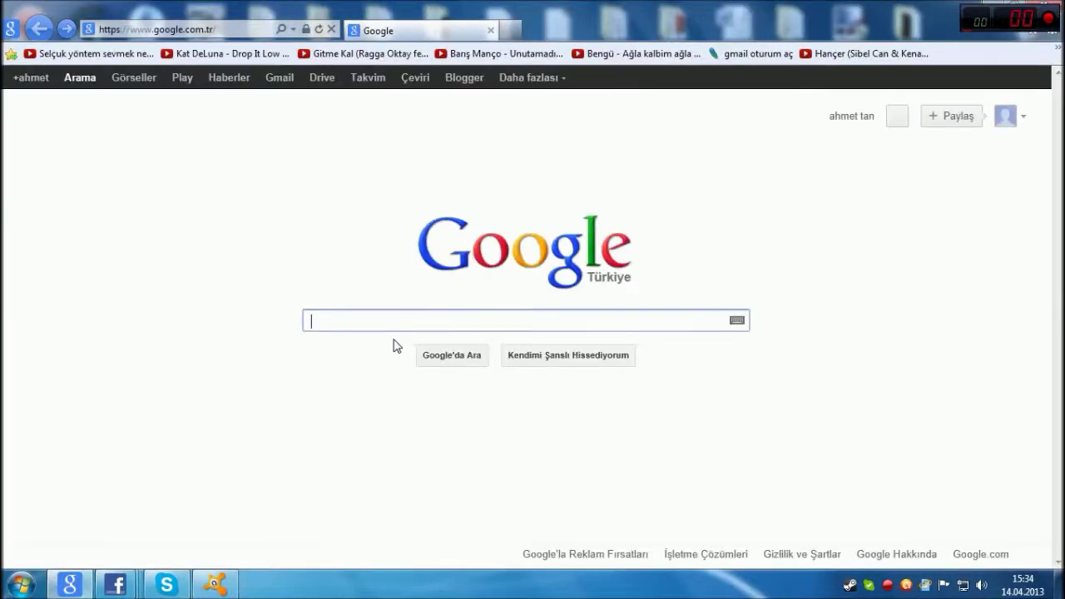
type("rtgt")
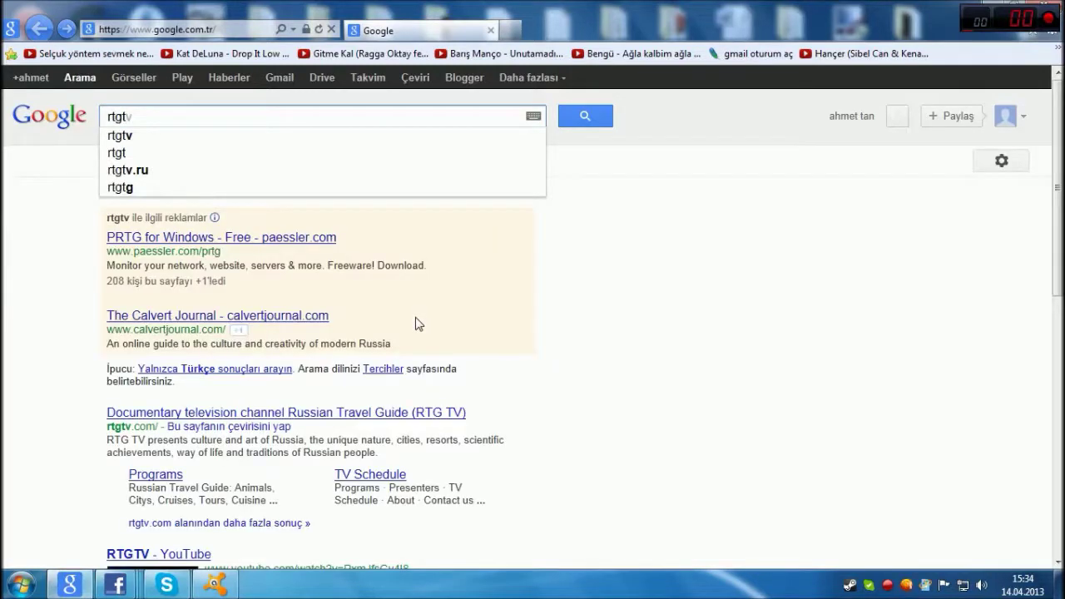
key("BackSpace")
key("BackSpace")
key("BackSpace")
key("BackSpace")
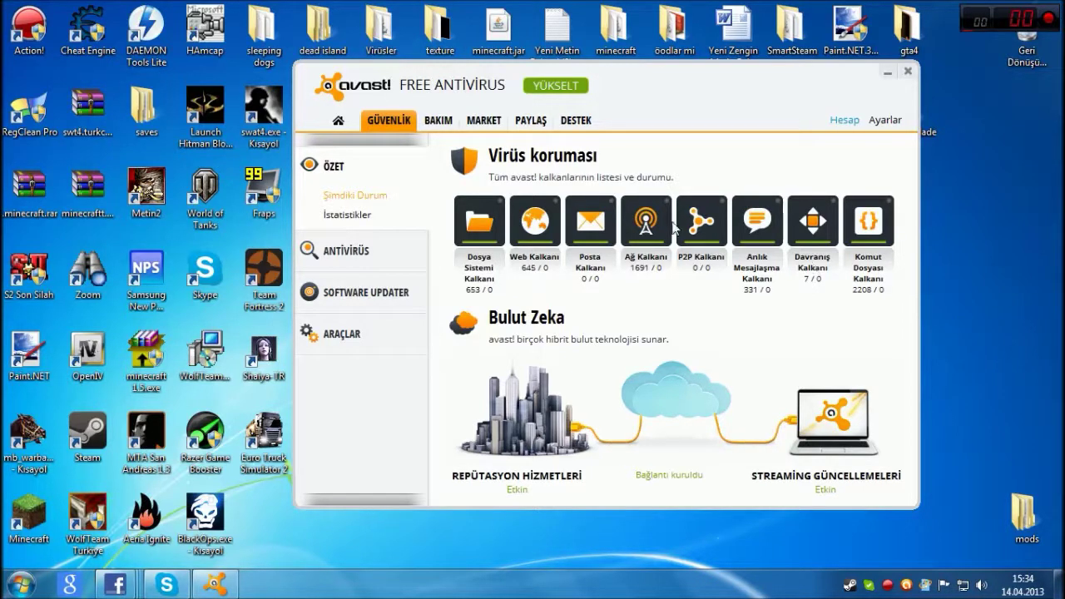
Step: Display the protection statistics for Web Kalkanı
left_click(366, 214)
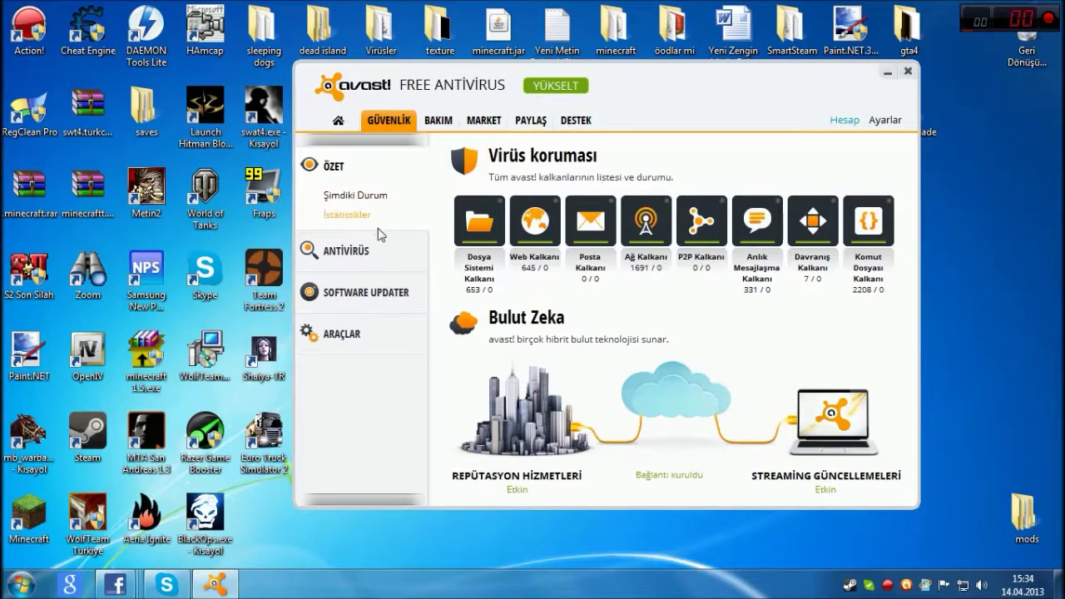
left_click(631, 213)
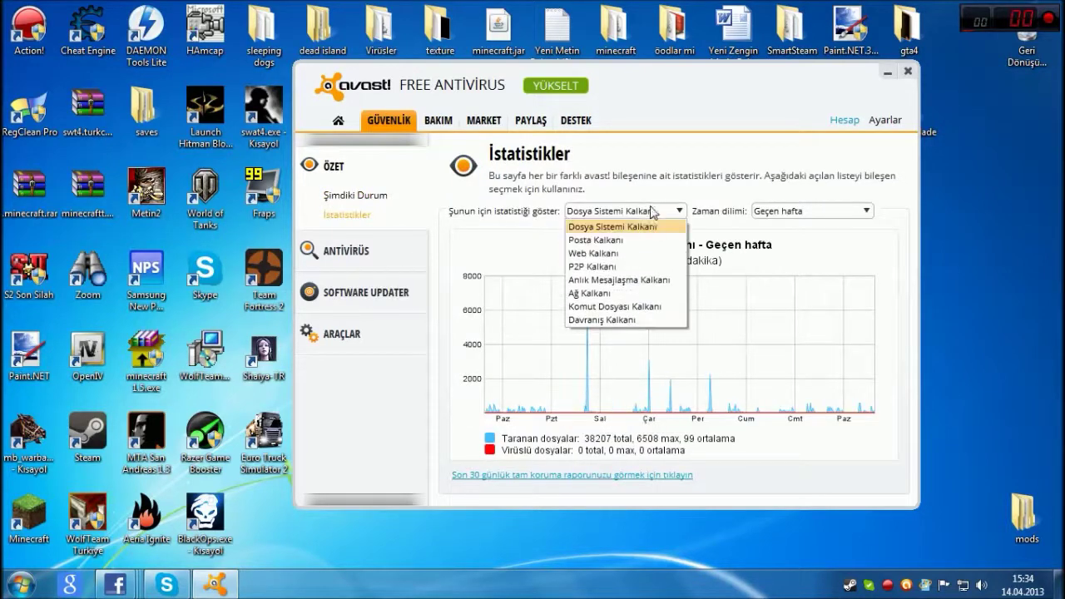
left_click(629, 253)
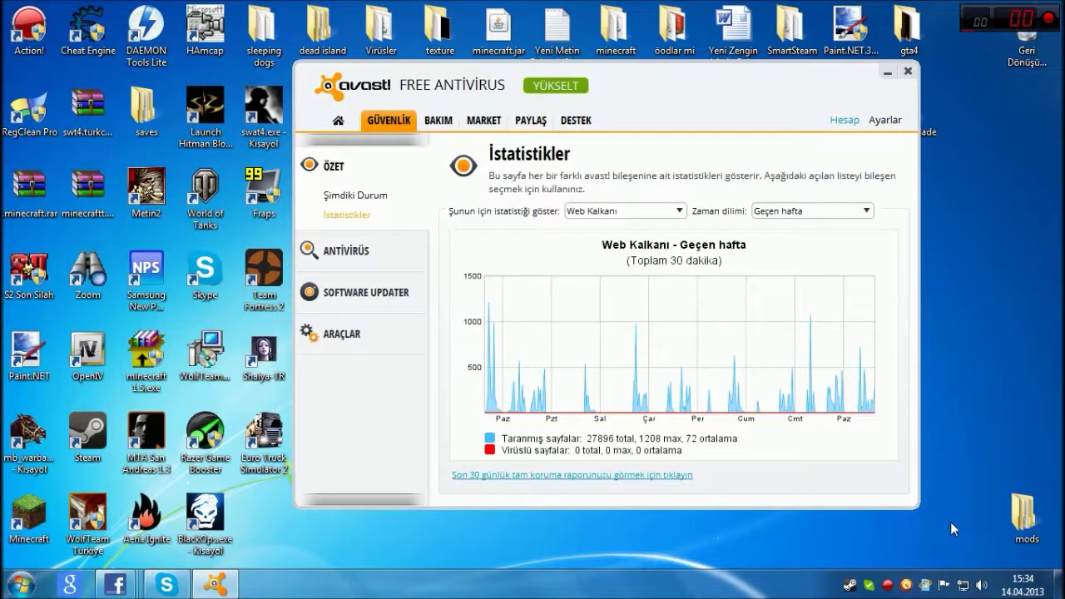
Step: Open the full 30-day protection report and read its protection results, world maps and avast! in numbers section
left_click(566, 476)
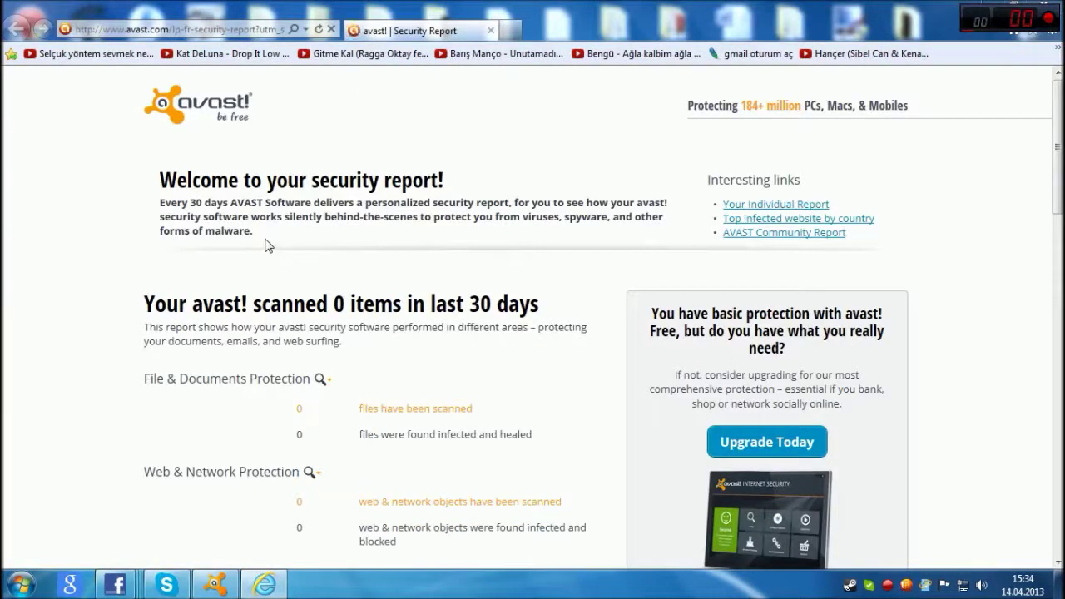
scroll(279, 219, "down", 2)
scroll(279, 219, "down", 2)
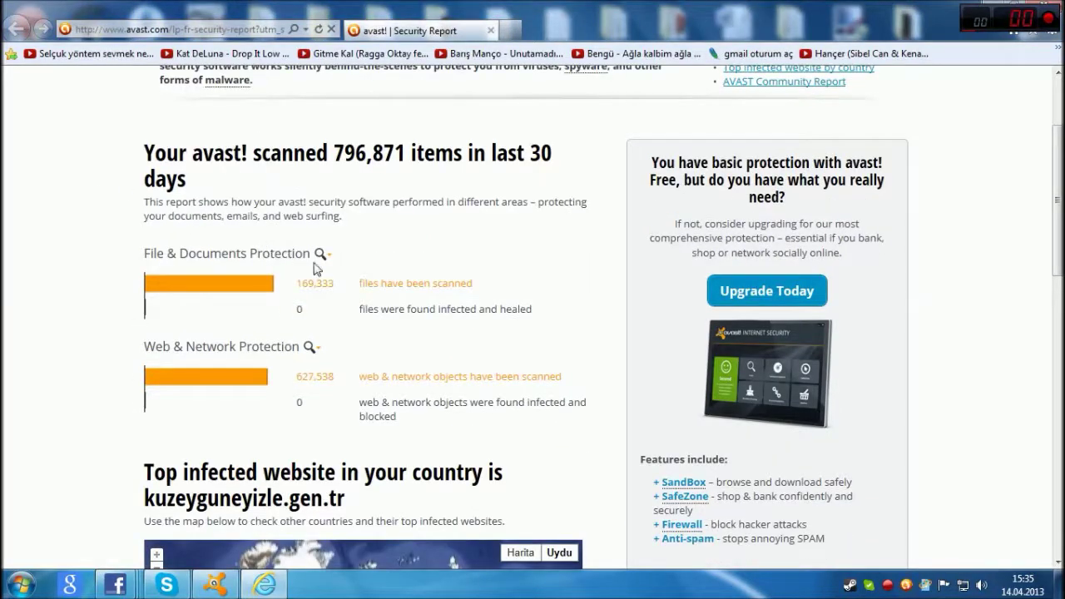
scroll(213, 300, "down", 6)
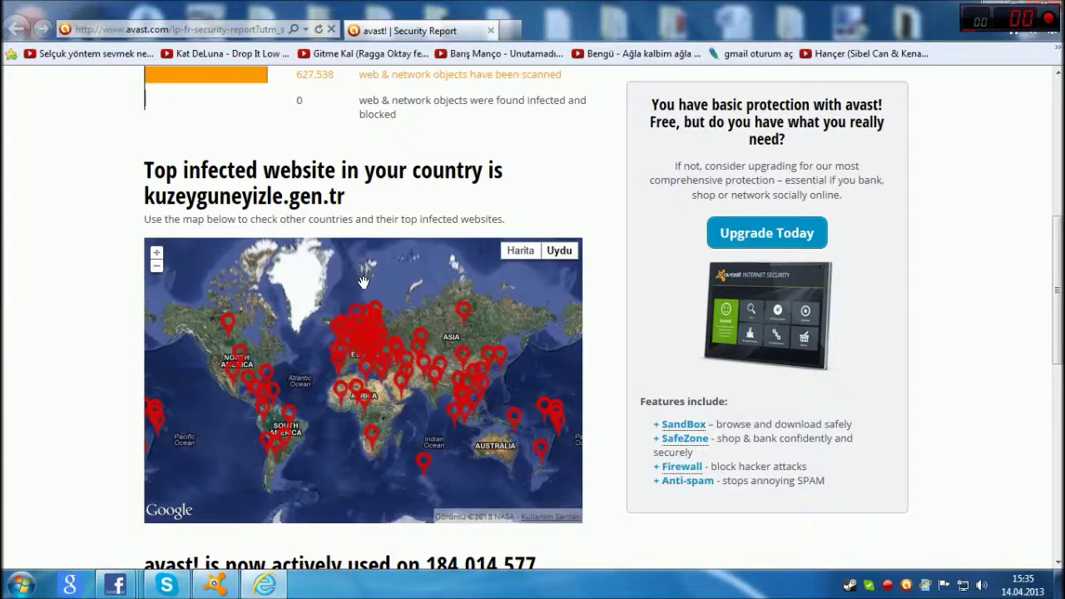
scroll(364, 283, "down", 3)
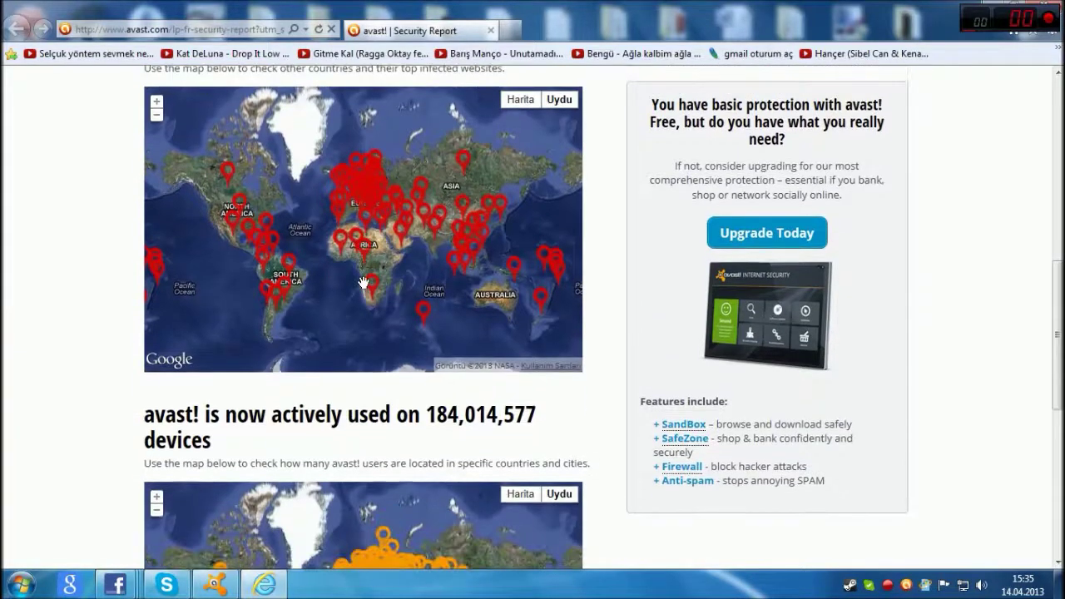
scroll(364, 282, "down", 5)
scroll(364, 282, "down", 2)
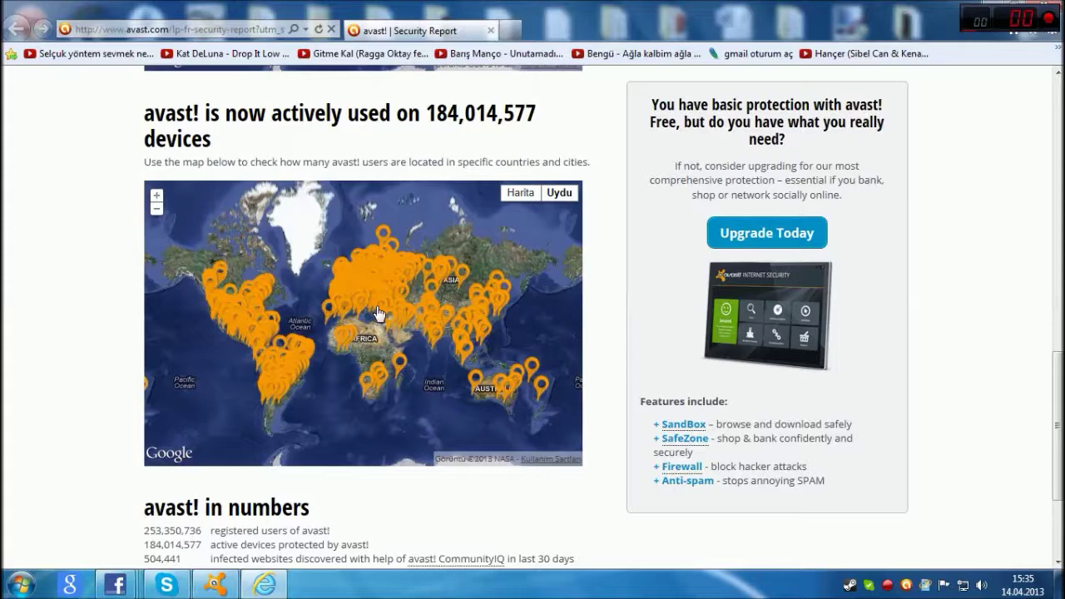
scroll(378, 313, "down", 2)
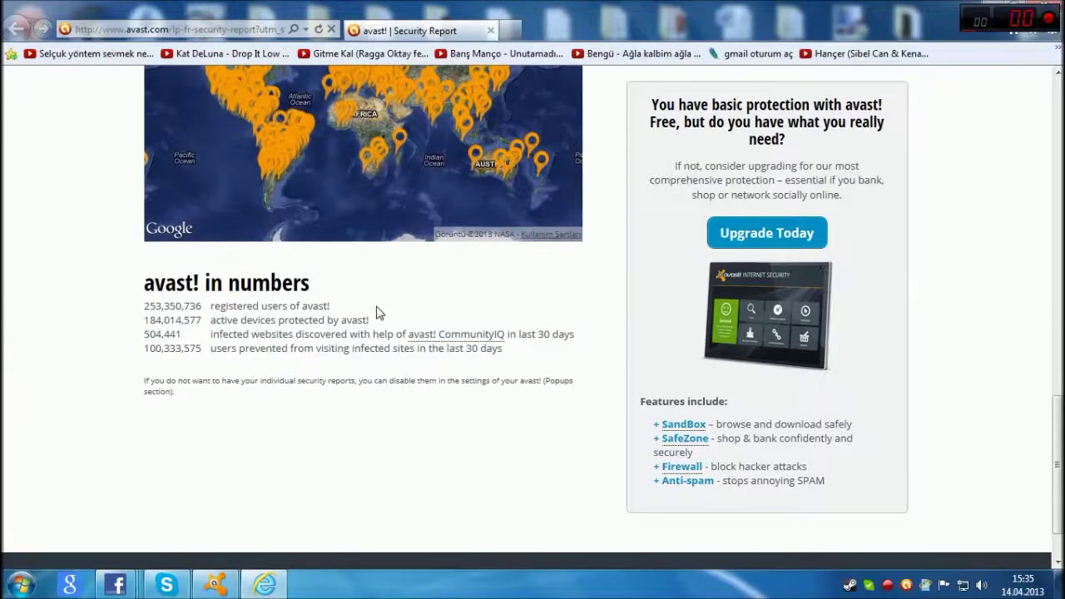
Step: Highlight the active device count in the report heading, revisit the top infected website map and close the report
scroll(404, 273, "up", 4)
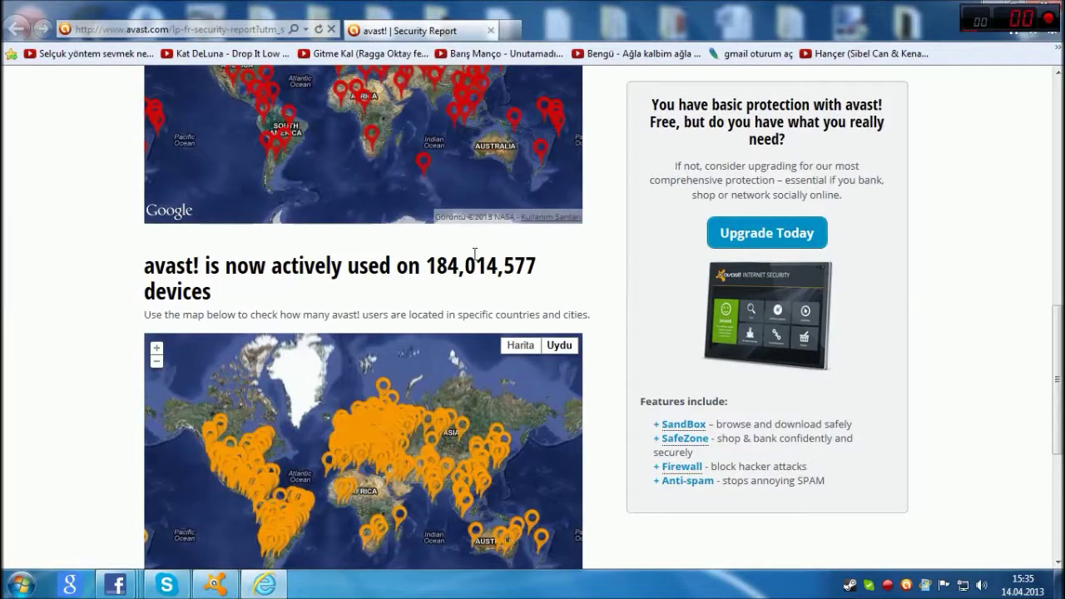
left_click_drag(428, 264, 588, 264)
left_click(554, 256)
scroll(554, 256, "up", 10)
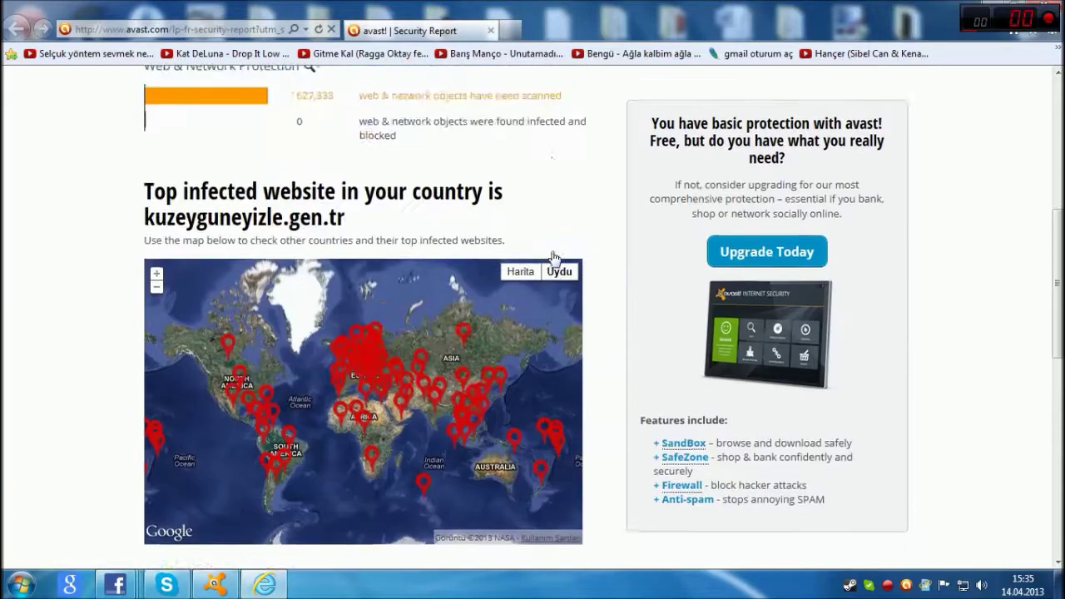
key("alt+F4")
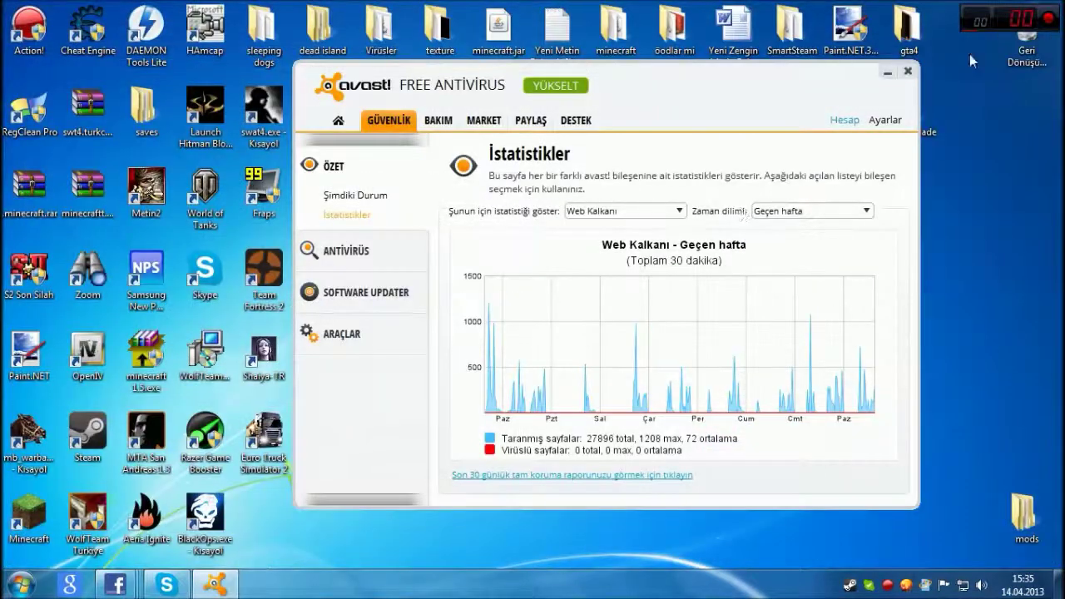
Step: Reposition the antivirus window and display the statistics for Dosya Sistemi Kalkanı
left_click_drag(656, 76, 716, 112)
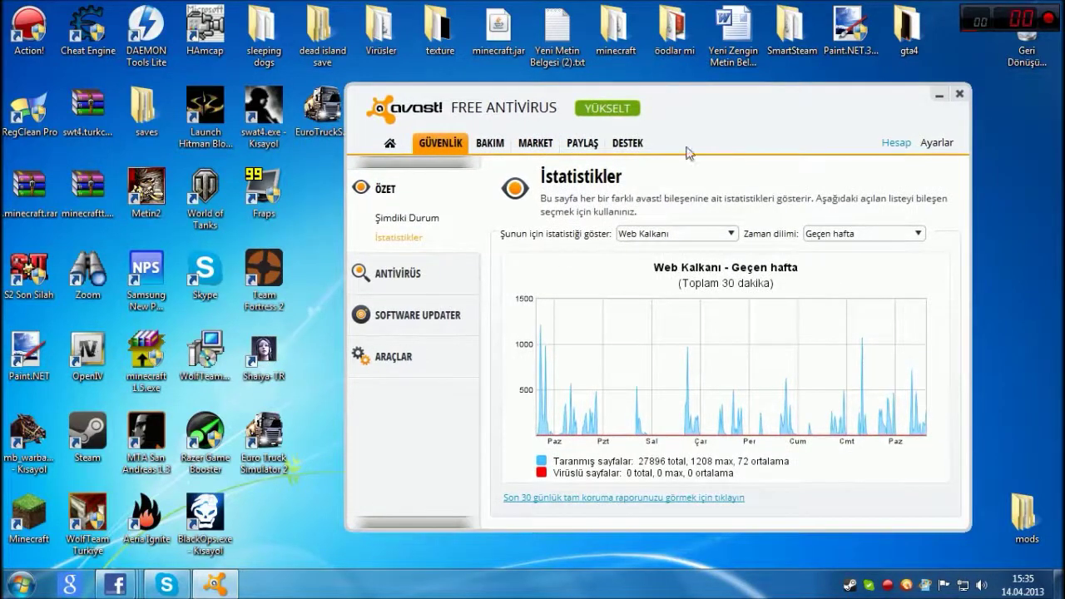
left_click(680, 235)
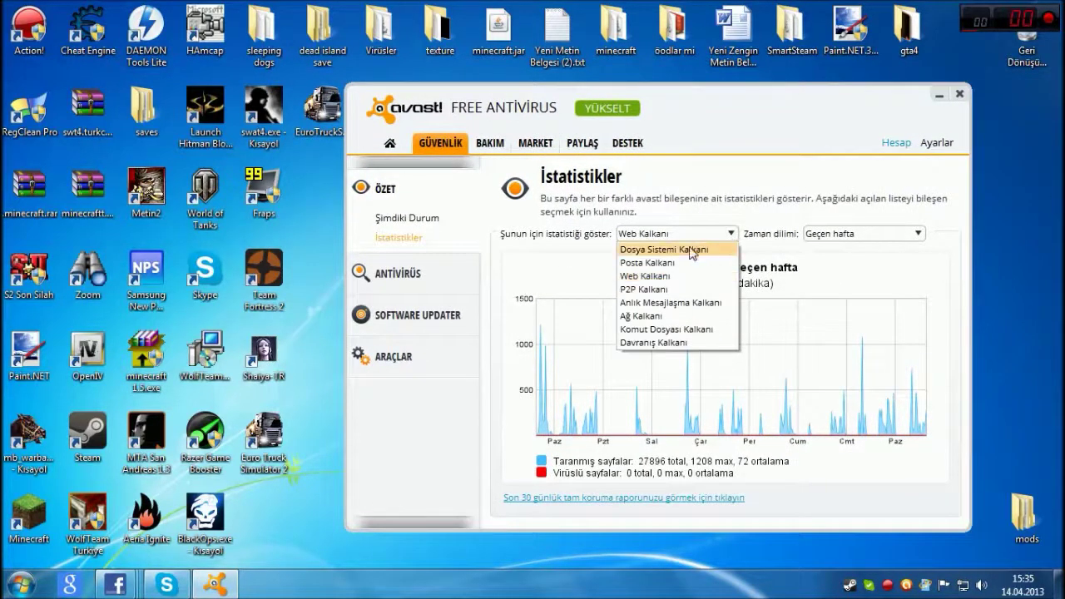
left_click(665, 246)
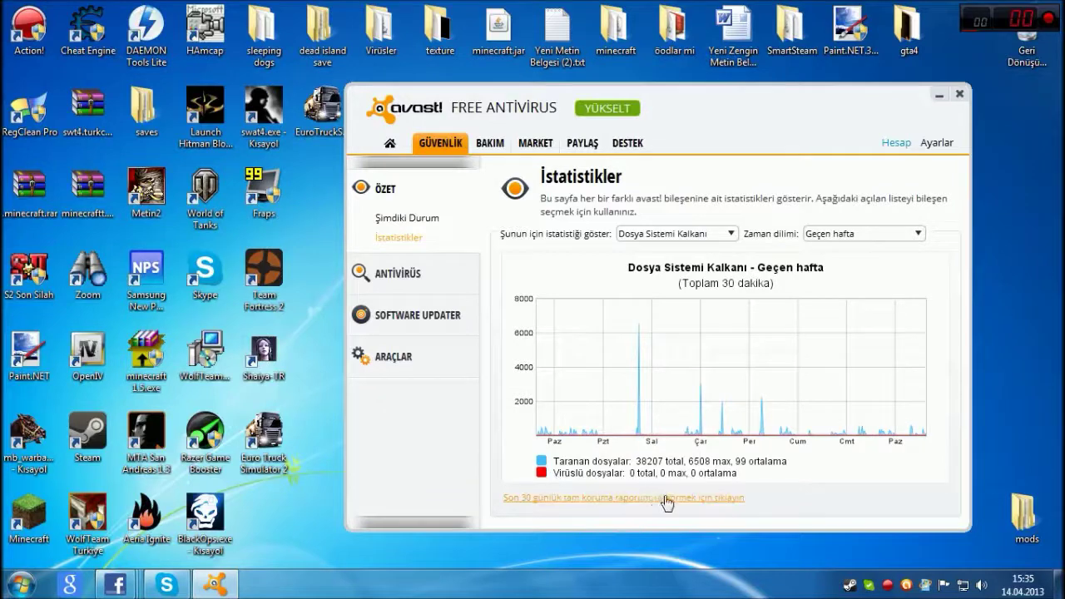
Step: View the Software Updater page and the Tarayıcı Temizliği tool page
left_click(454, 324)
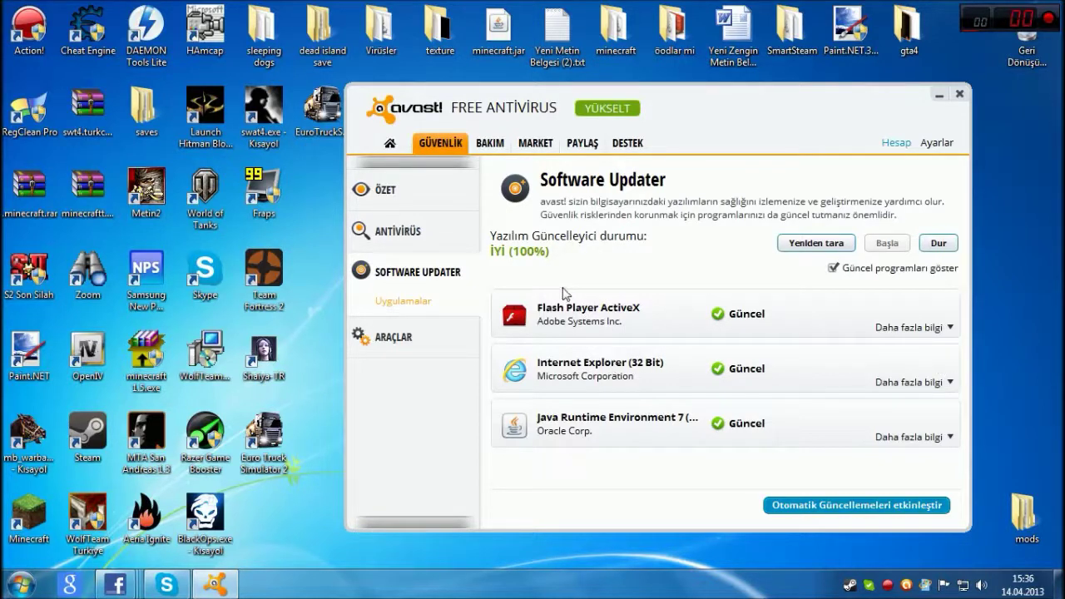
left_click(396, 337)
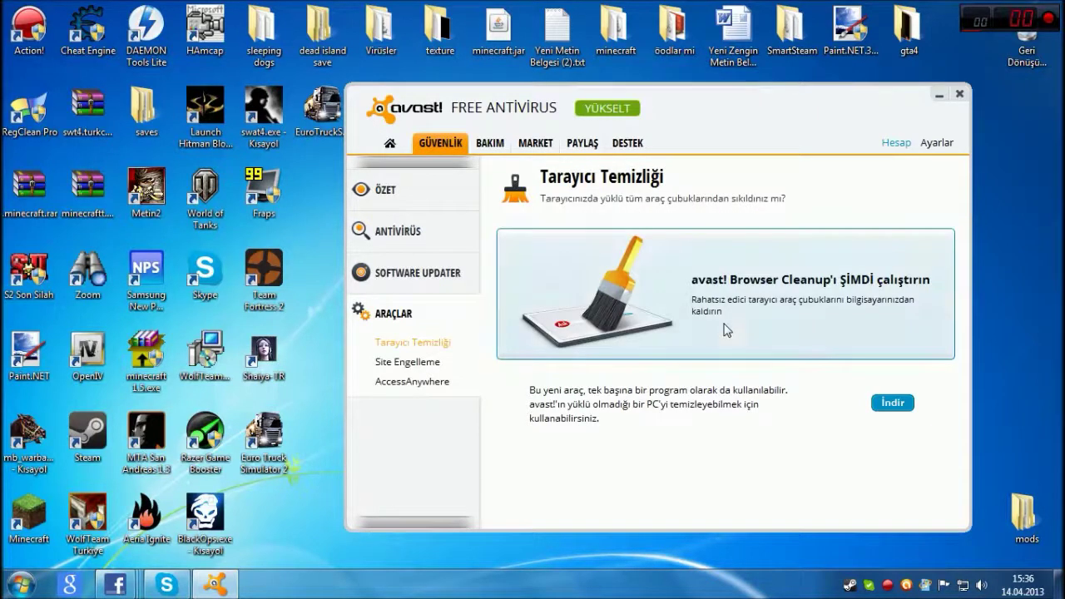
Step: Launch Advanced SystemCare 6 from the installed programs and start its full Bakım scan
key("super")
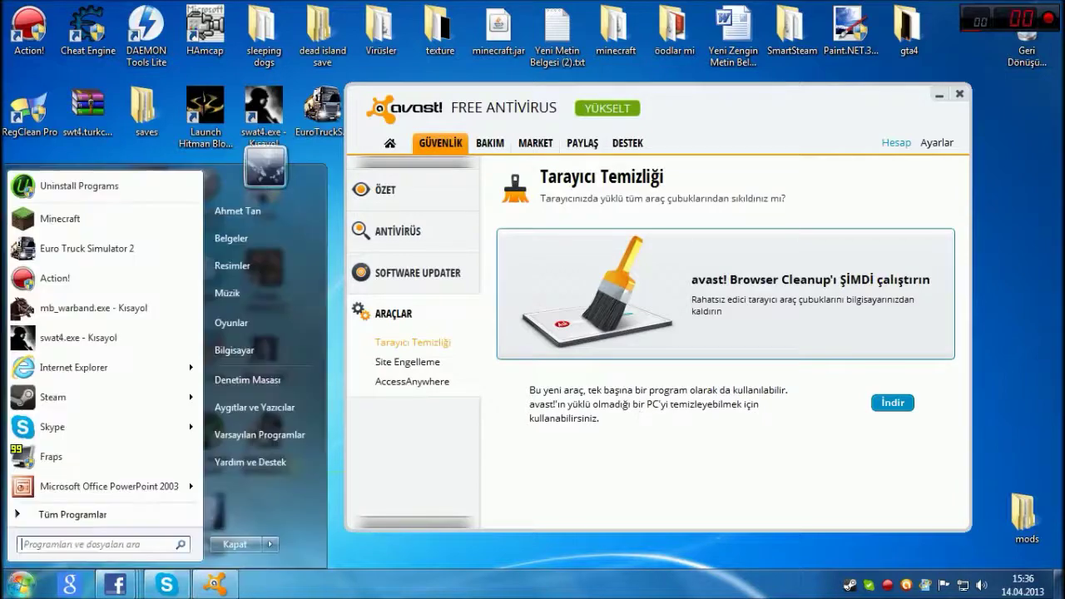
left_click(46, 515)
scroll(69, 373, "down", 3)
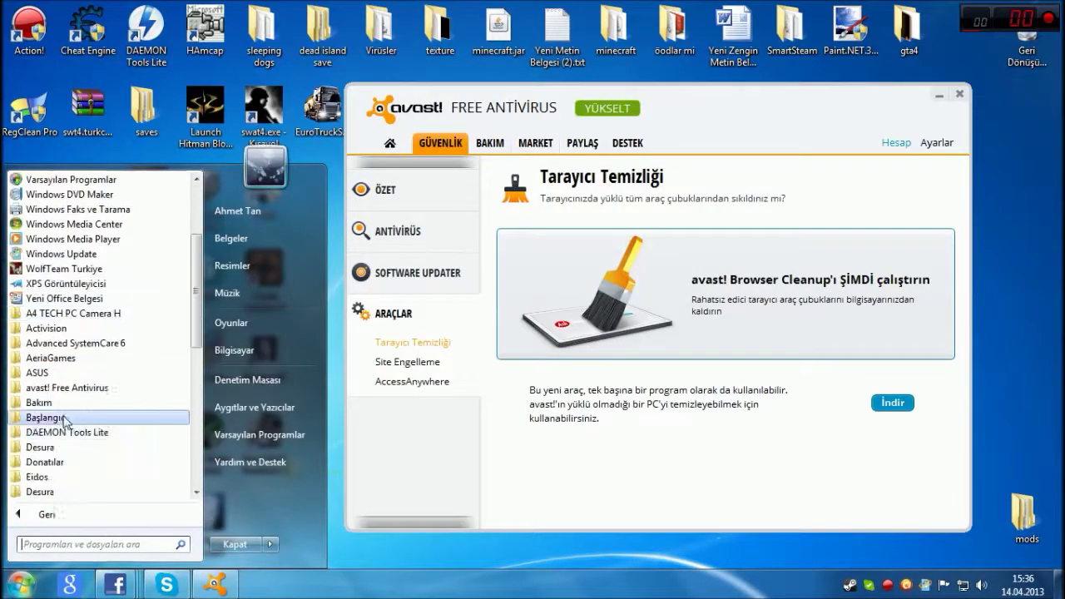
left_click(75, 343)
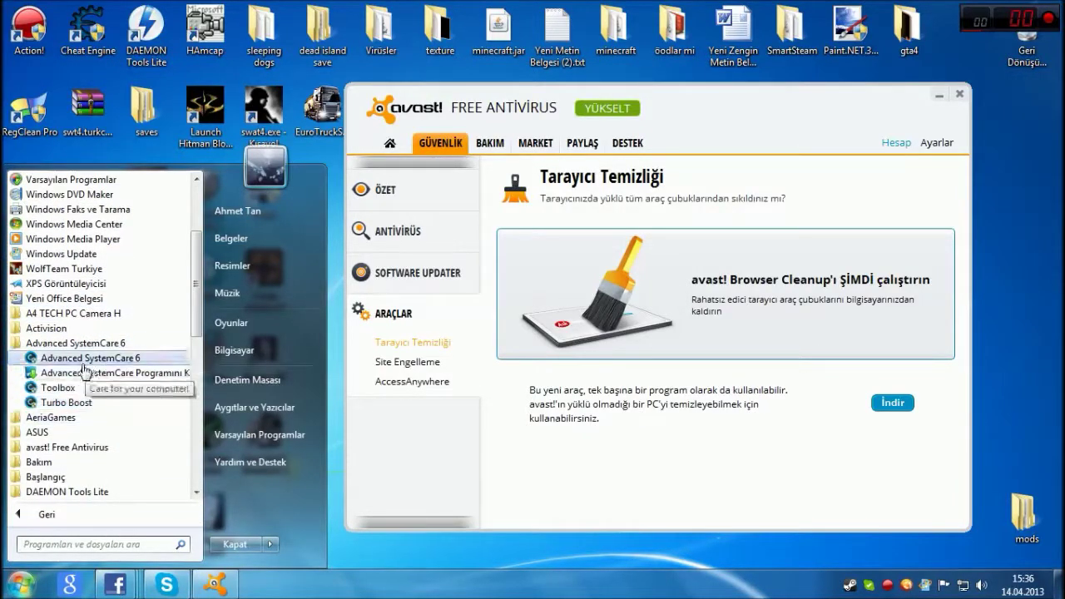
left_click(83, 365)
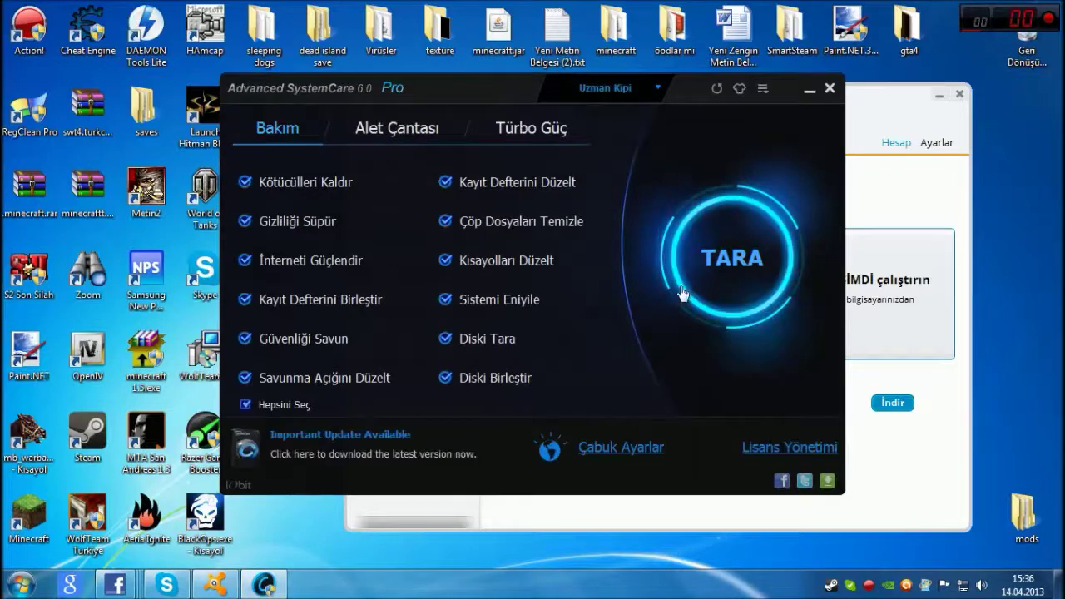
left_click(681, 293)
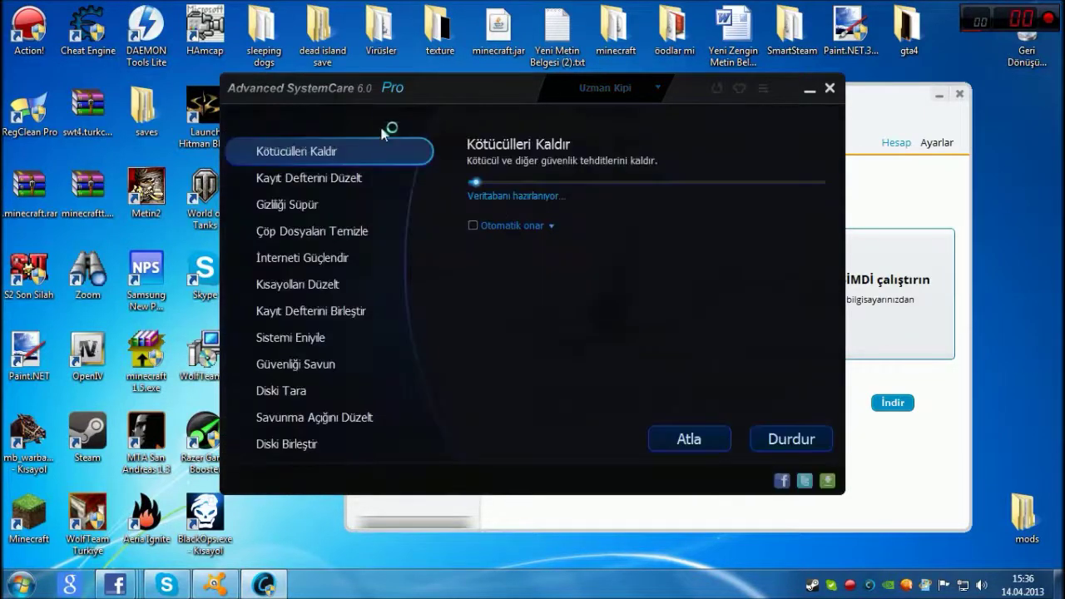
Step: Dismiss the SystemCare updater and open the Yedekler.rar archive from the programlar folder on Yerel Disk (E:)
left_click(21, 584)
left_click(309, 348)
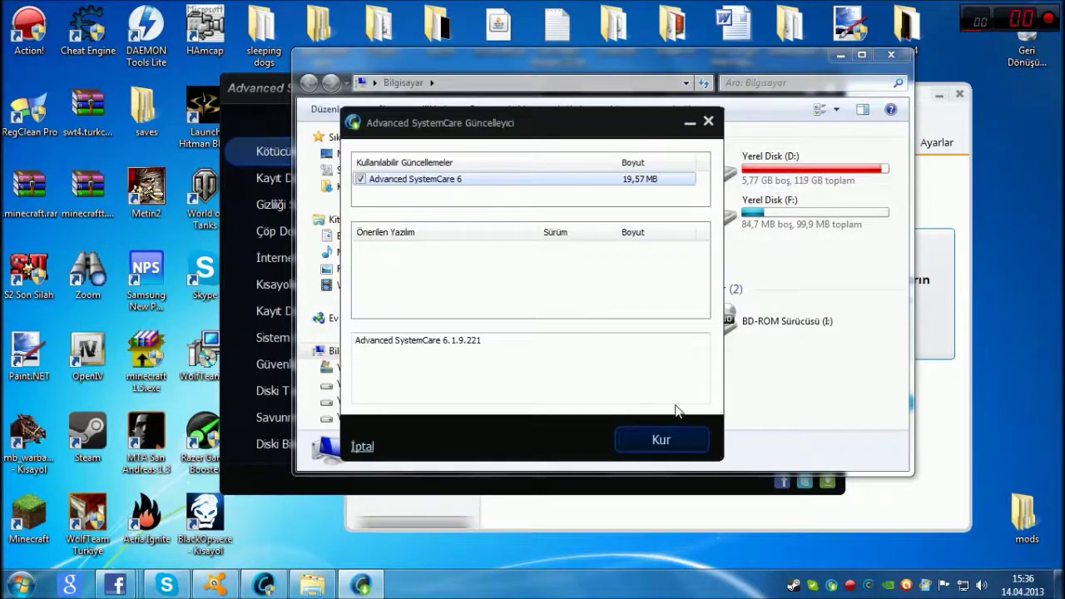
left_click(708, 121)
double_click(637, 228)
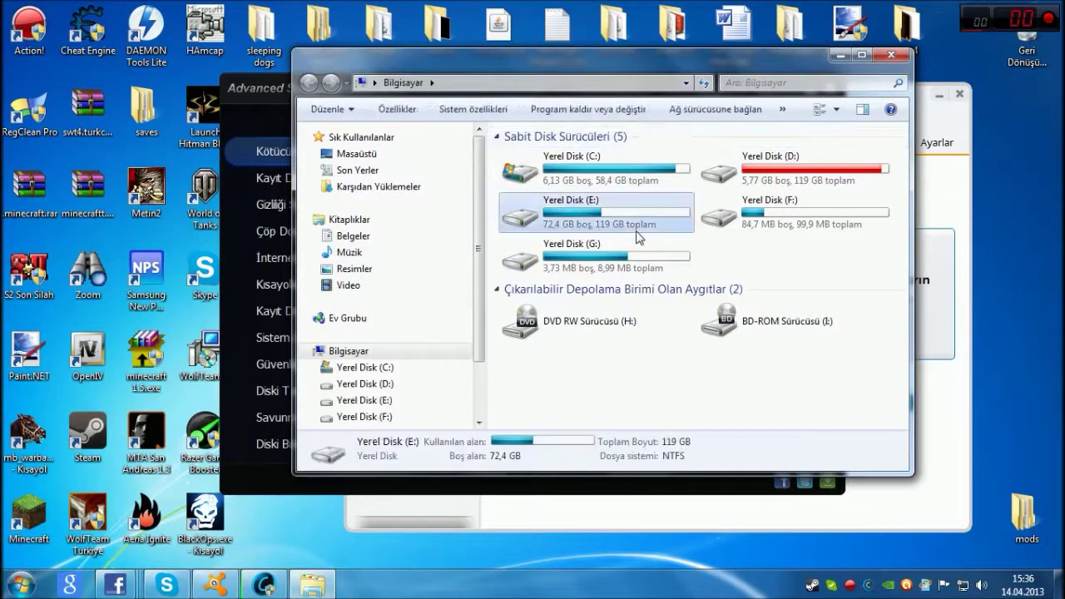
double_click(571, 238)
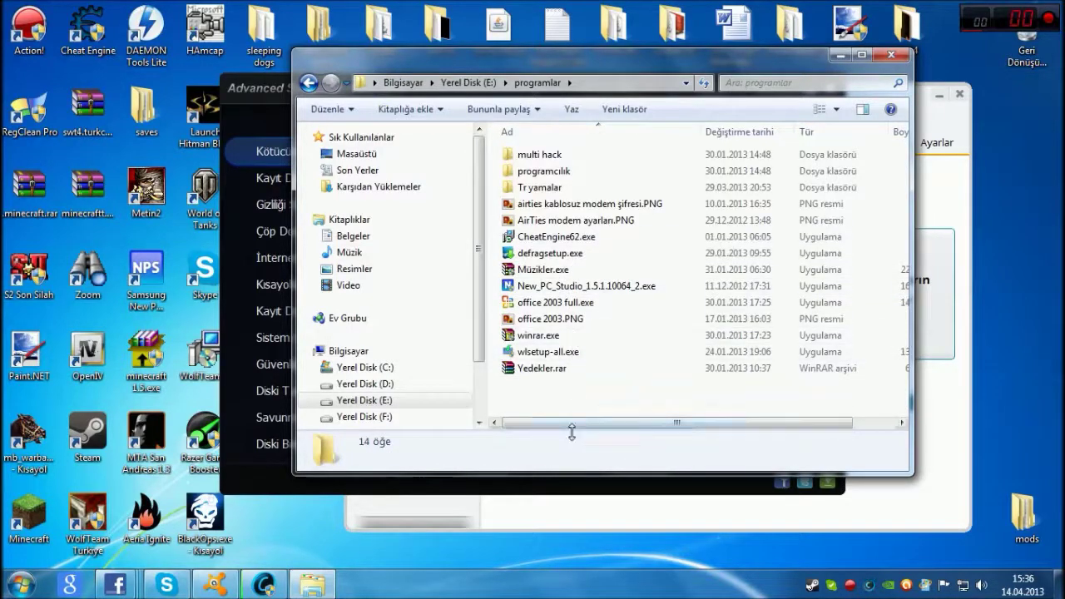
double_click(558, 368)
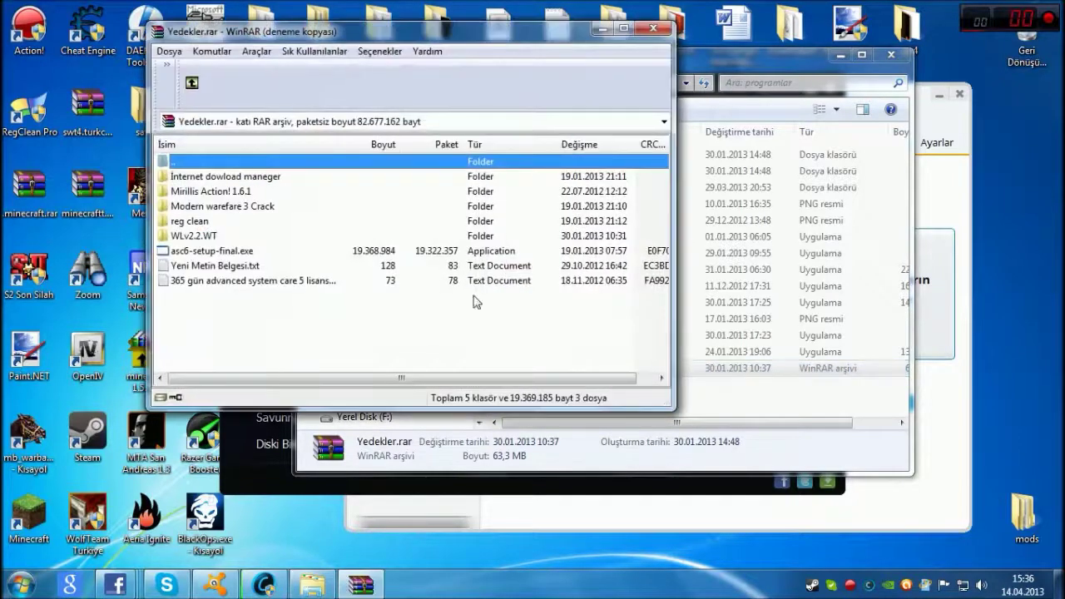
Step: Open the Advanced SystemCare licence code text file from the archive and highlight the version 6 licence key
left_click(494, 225)
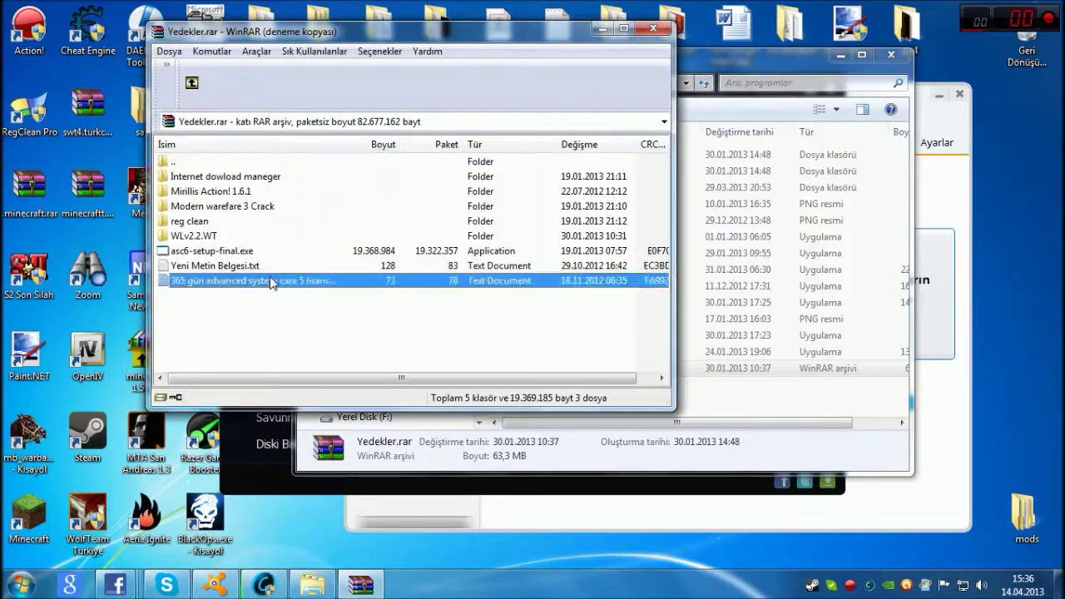
double_click(275, 280)
left_click_drag(234, 241, 70, 246)
key("super")
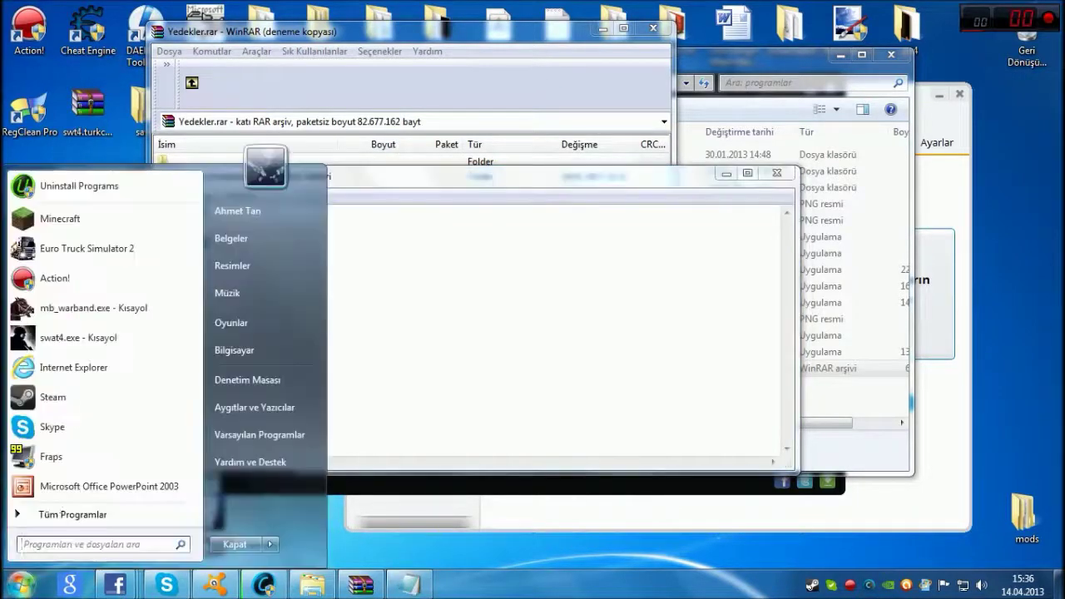
key("Escape")
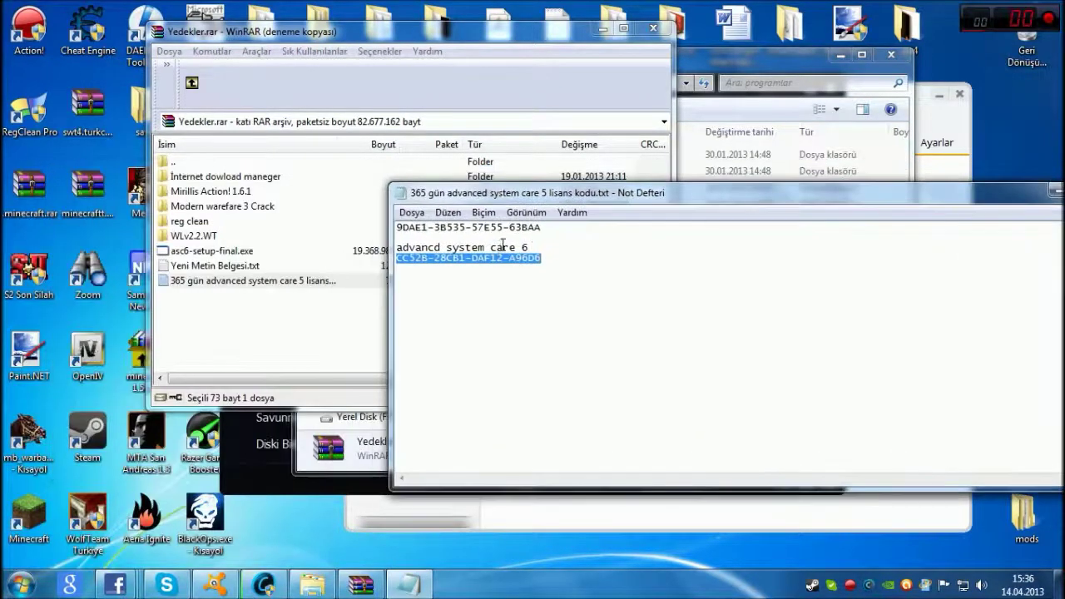
key("super")
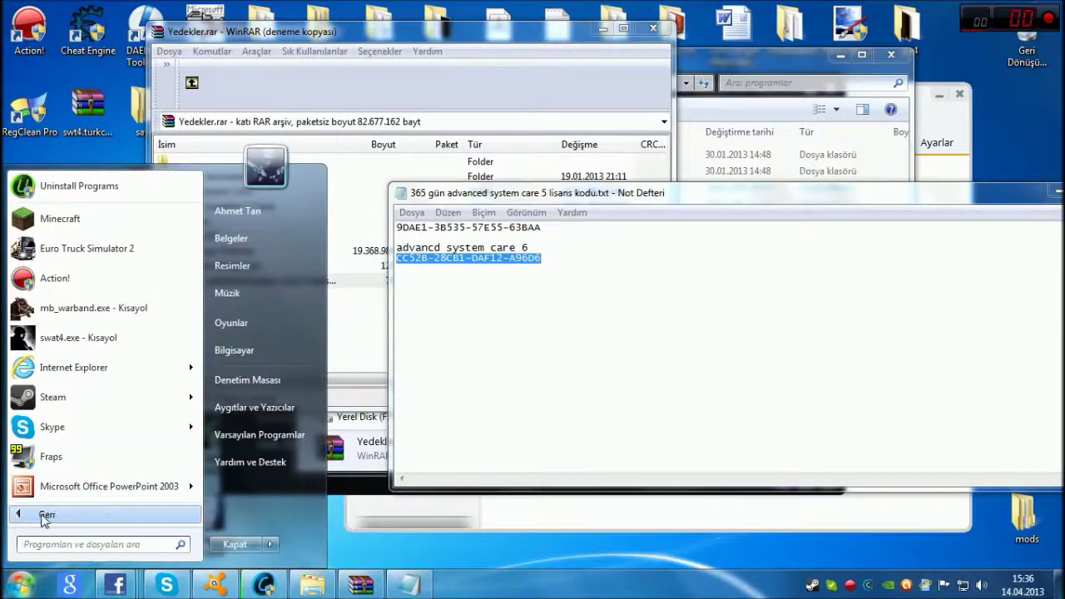
left_click(50, 507)
scroll(38, 341, "down", 1)
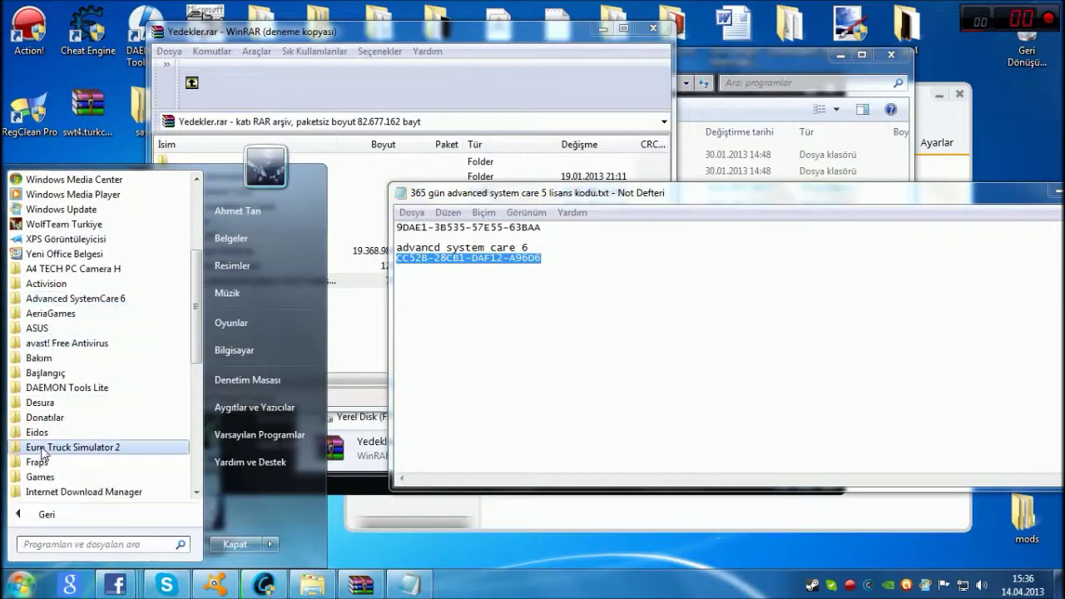
left_click(464, 340)
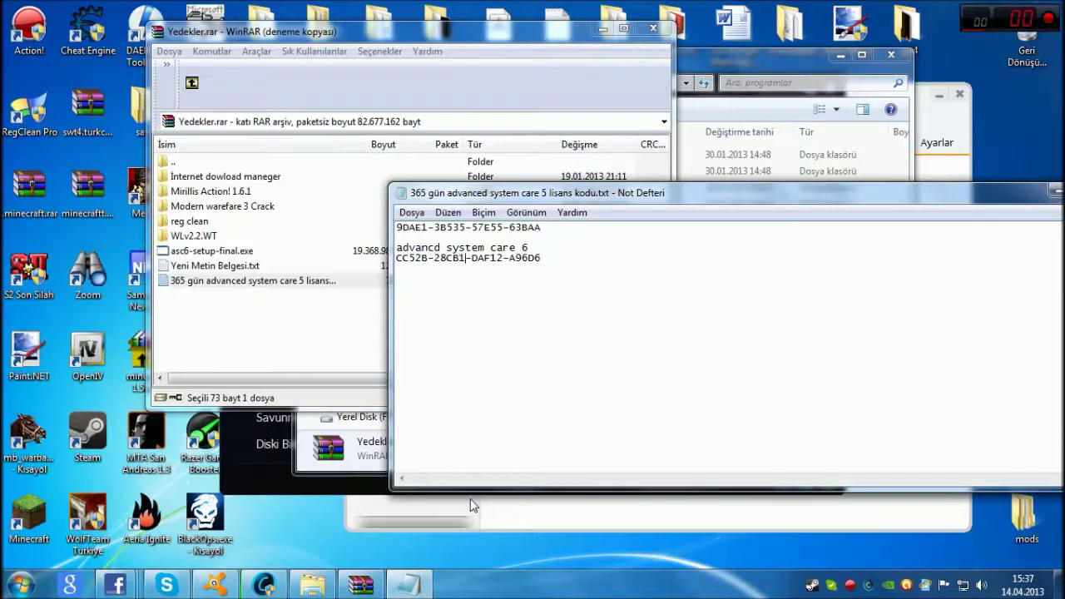
left_click(849, 585)
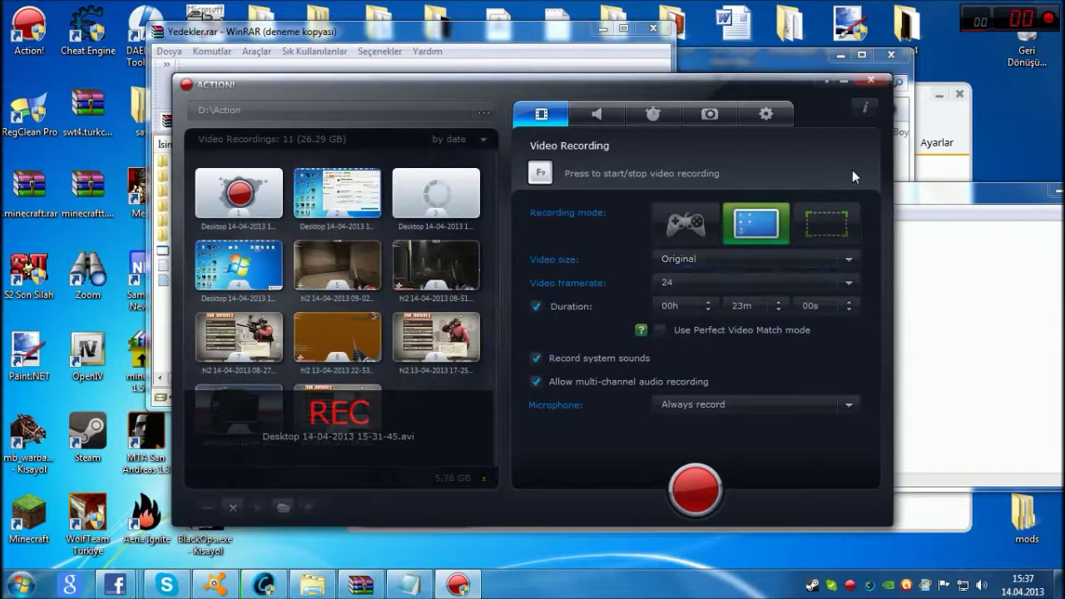
left_click(826, 86)
Step: Highlight the version 6 licence key again in the repositioned text file, and close the file, archive and folder windows
left_click_drag(699, 197, 402, 242)
left_click_drag(250, 305, 95, 305)
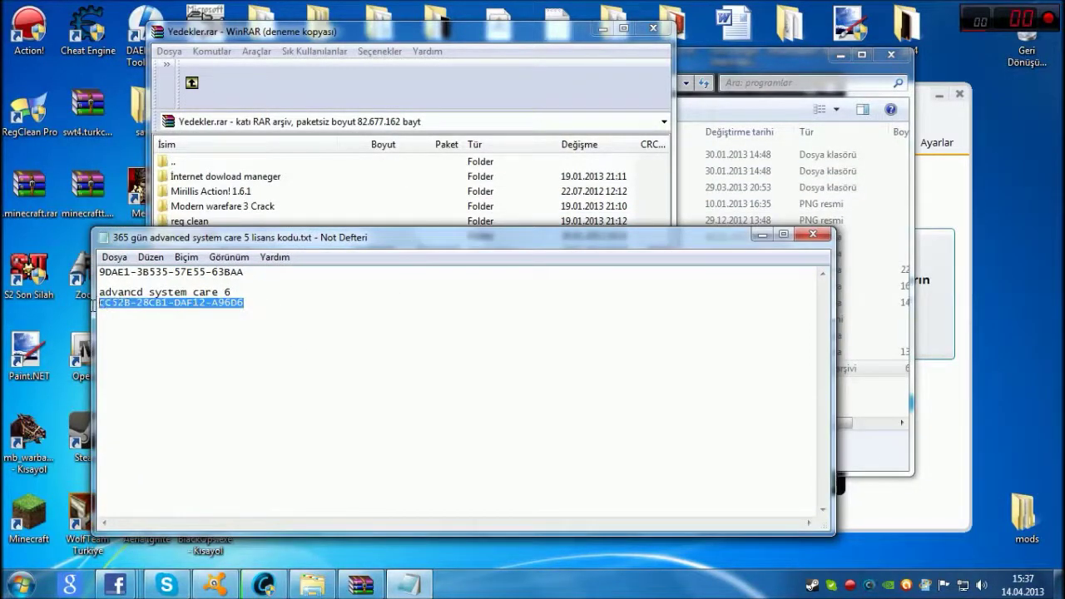
left_click(816, 238)
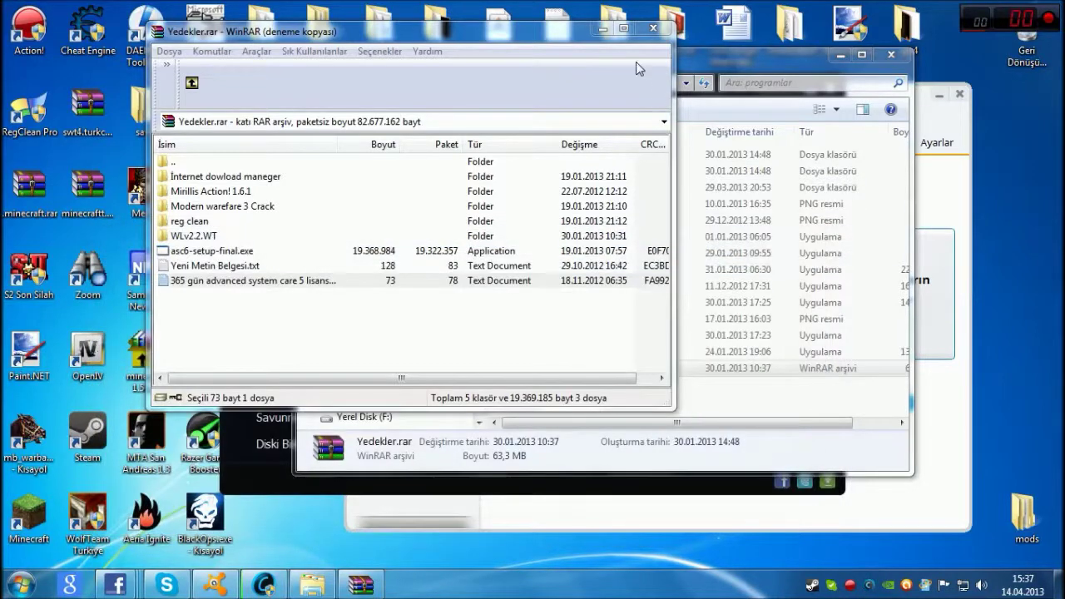
left_click(654, 29)
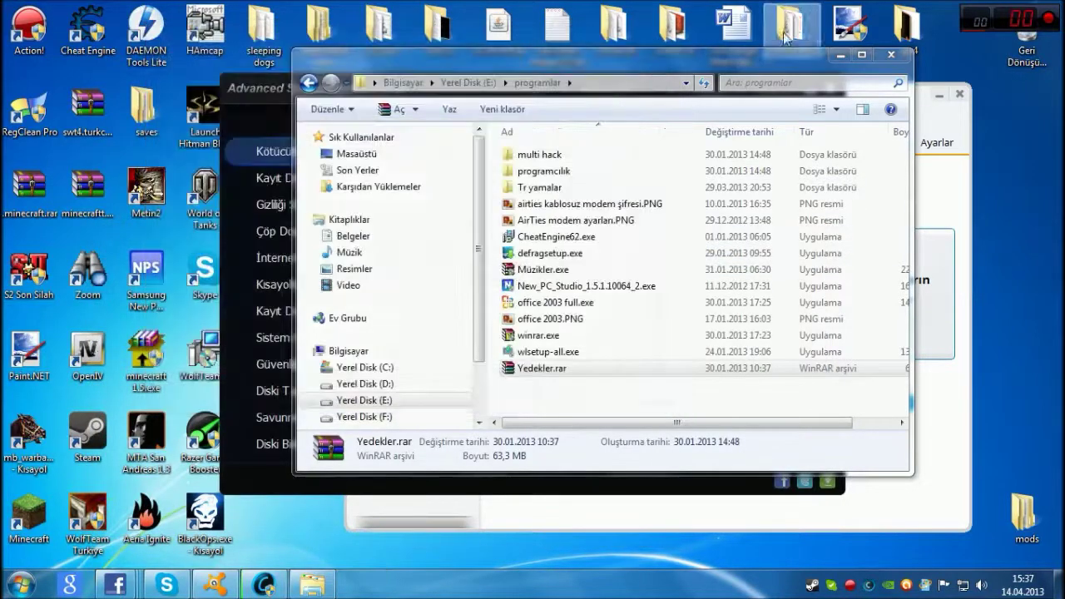
left_click(892, 56)
Step: Reposition the Advanced SystemCare window, stop its running scan and display the Alet Çantası tools
left_click_drag(490, 100, 590, 106)
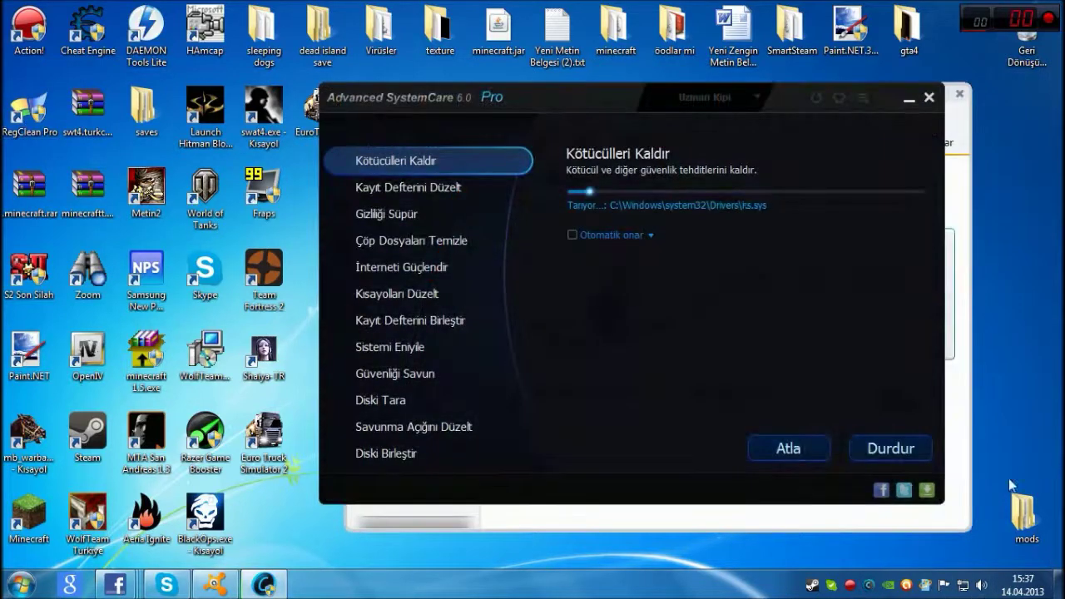
left_click_drag(632, 97, 730, 504)
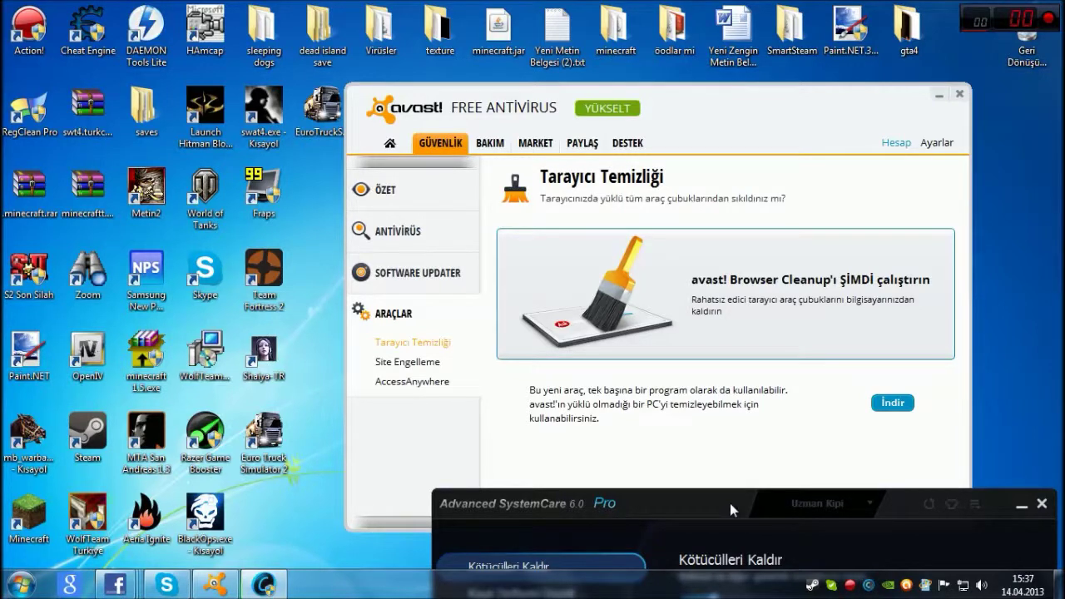
left_click_drag(729, 504, 654, 142)
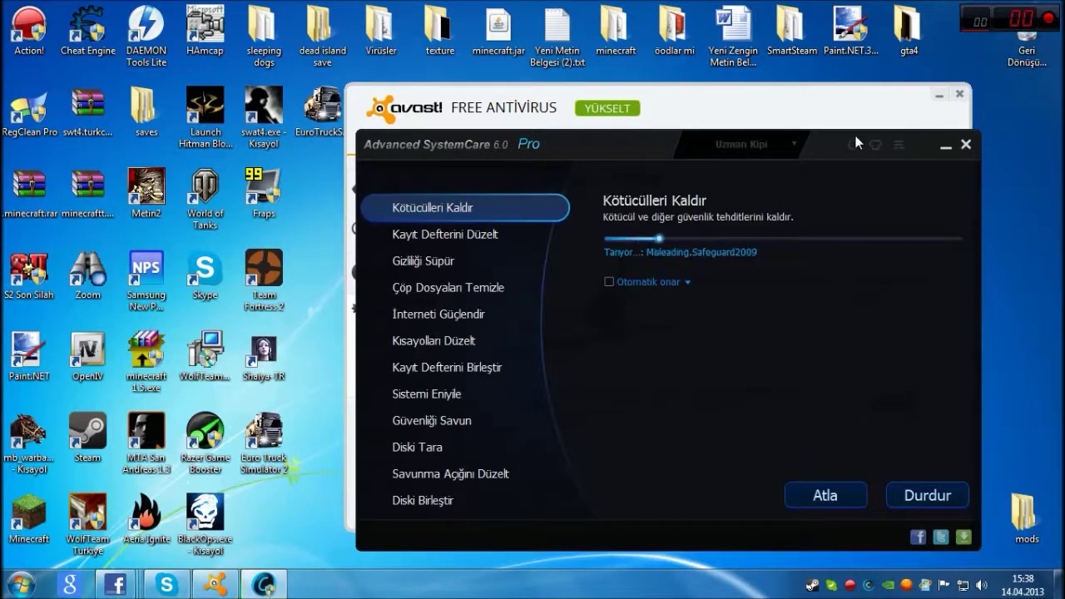
left_click(922, 496)
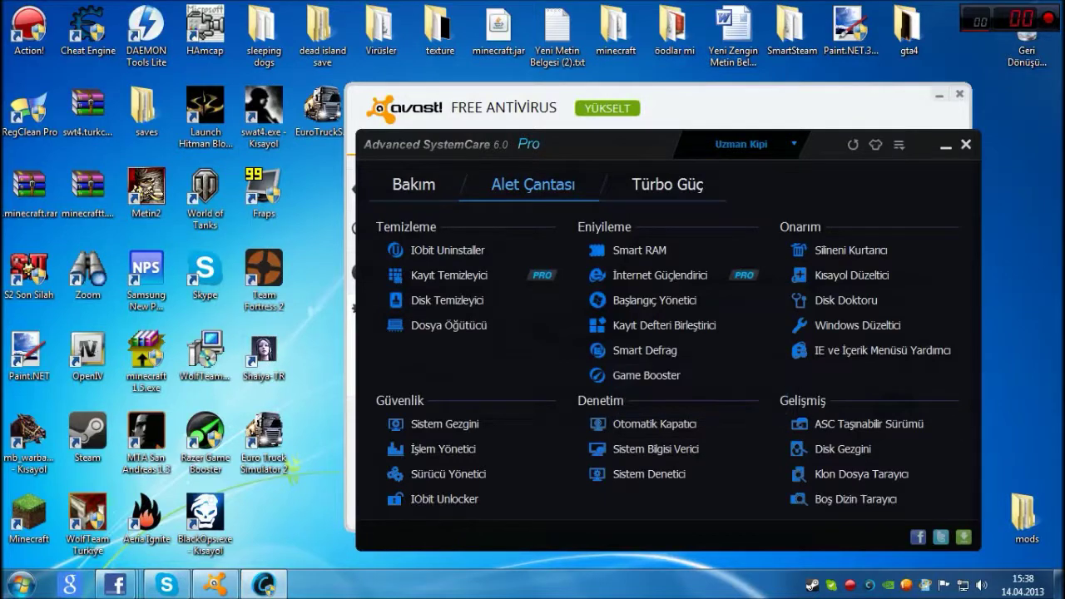
Step: View the Smart Defrag tool and its list of disk volumes, and close it
left_click(716, 298)
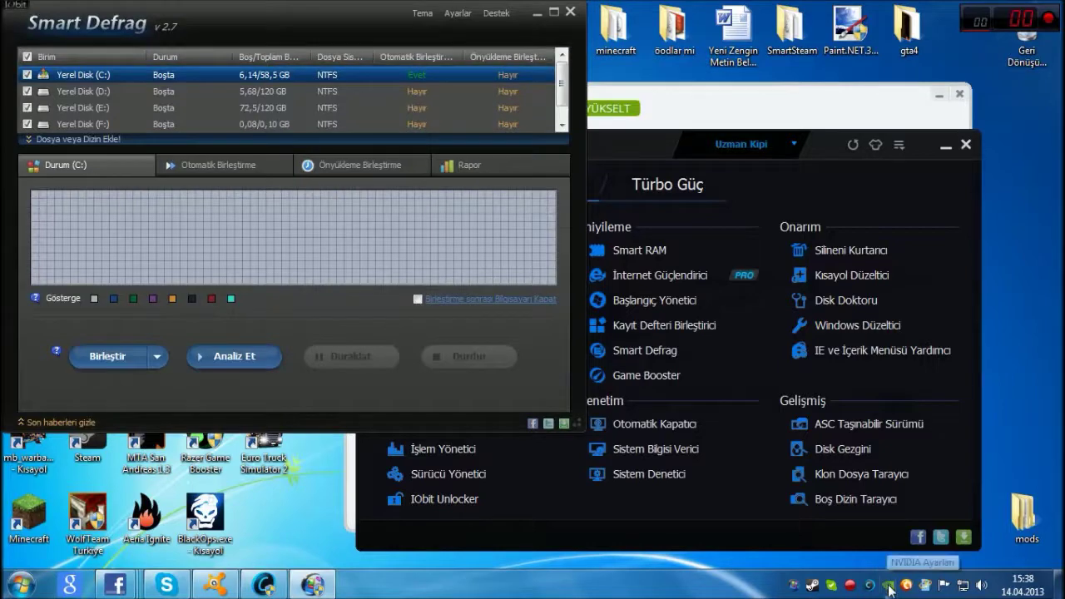
right_click(889, 584)
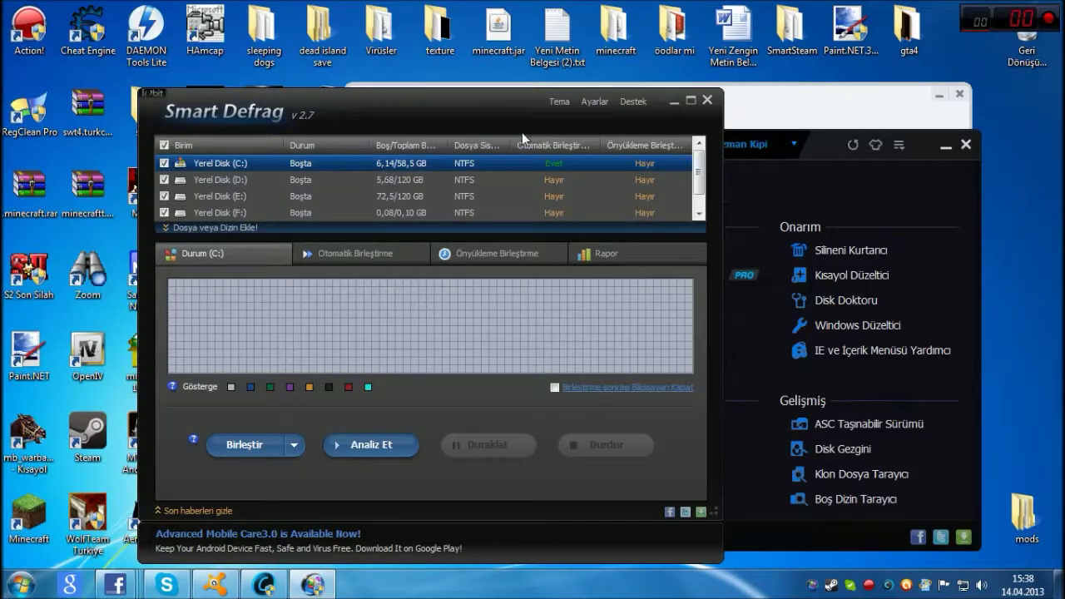
scroll(225, 187, "down", 1)
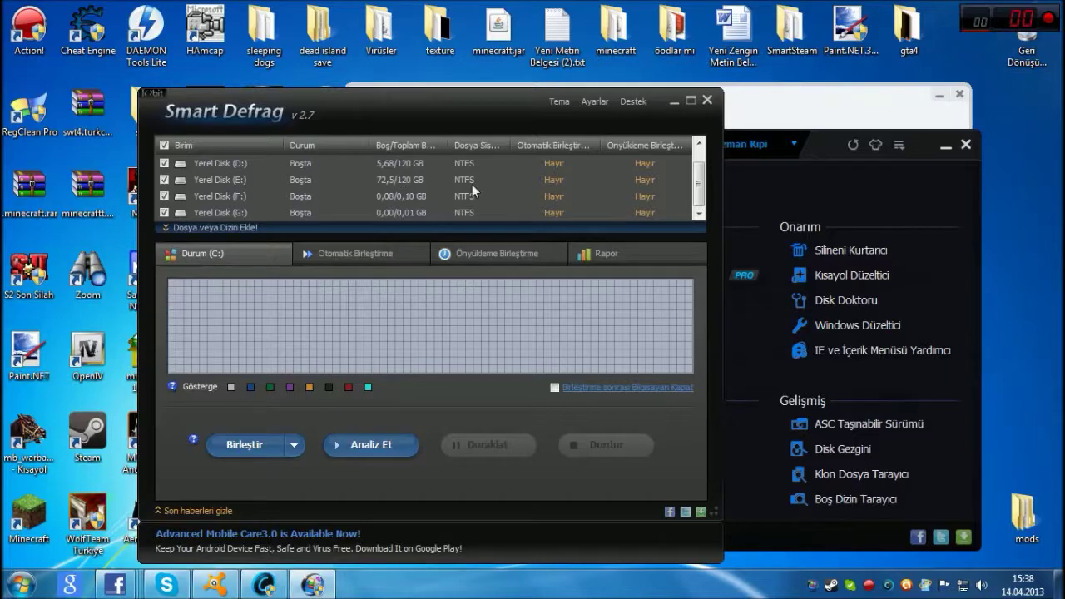
left_click(708, 101)
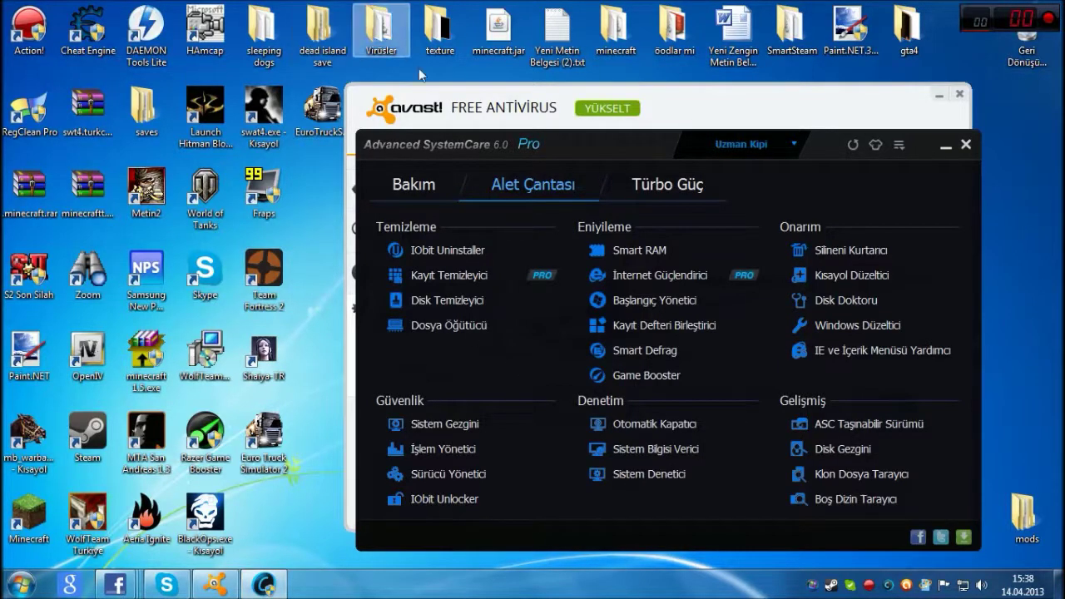
Step: Move the program windows aside to view the desktop, browse the installed programs list and bring the Advanced SystemCare window back up
left_click(450, 103)
left_click_drag(450, 103, 533, 417)
left_click_drag(443, 191, 551, 289)
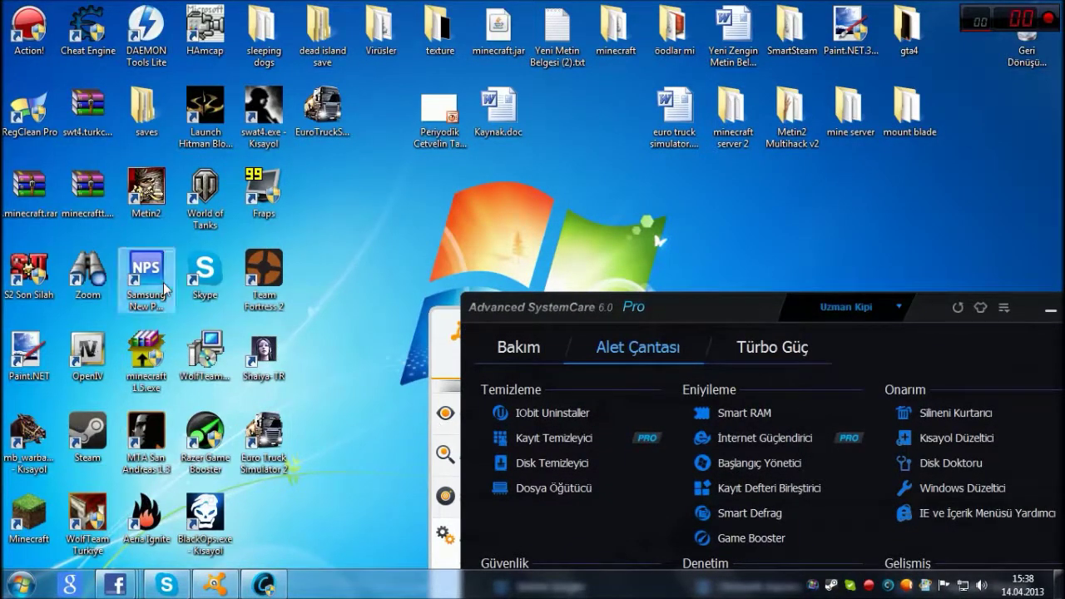
left_click(21, 585)
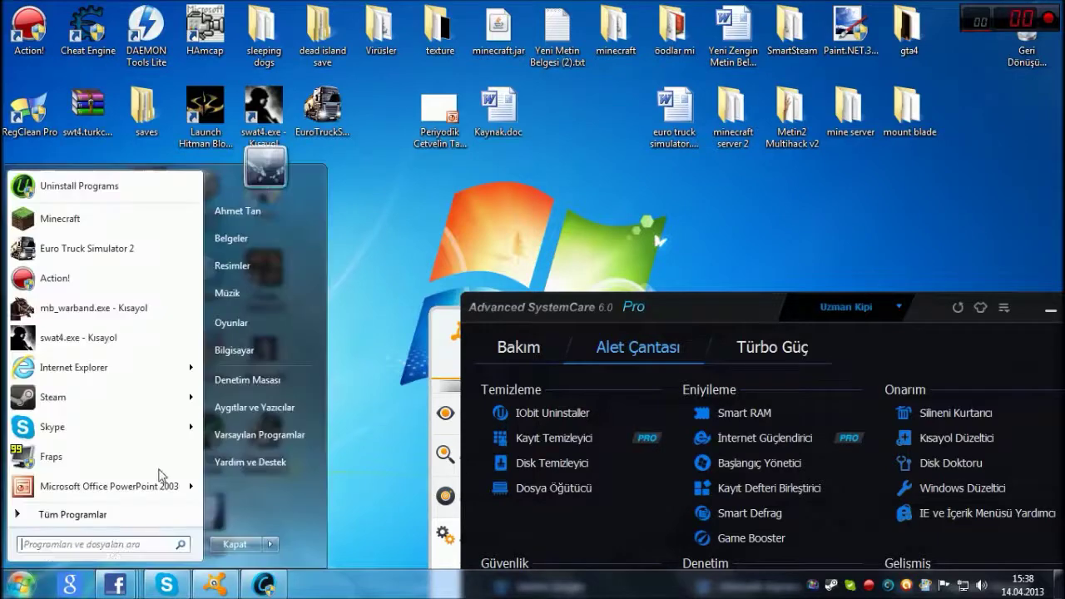
left_click(68, 515)
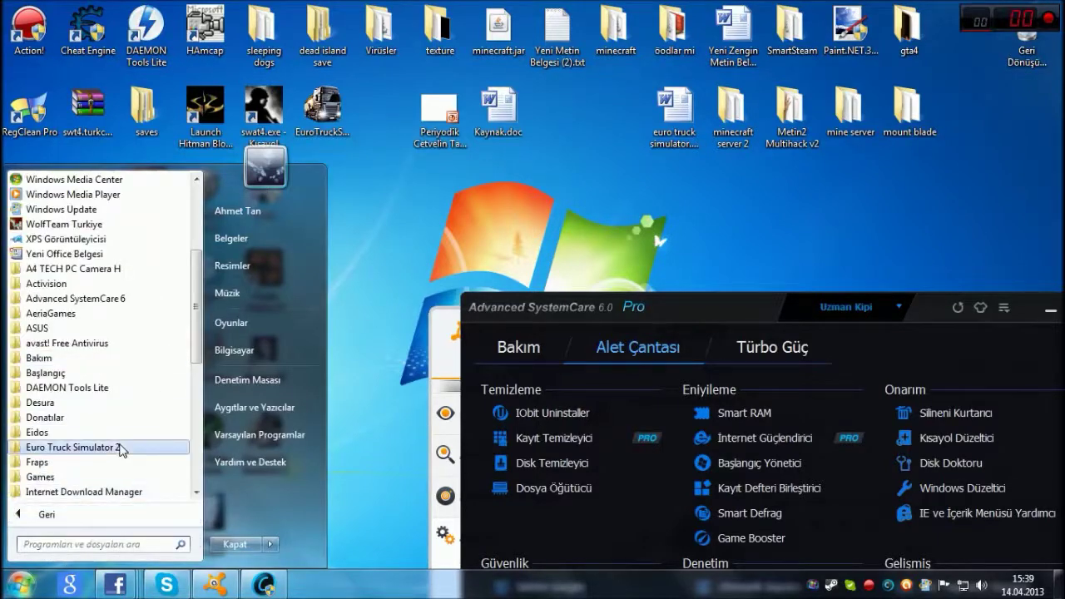
left_click_drag(549, 302, 385, 115)
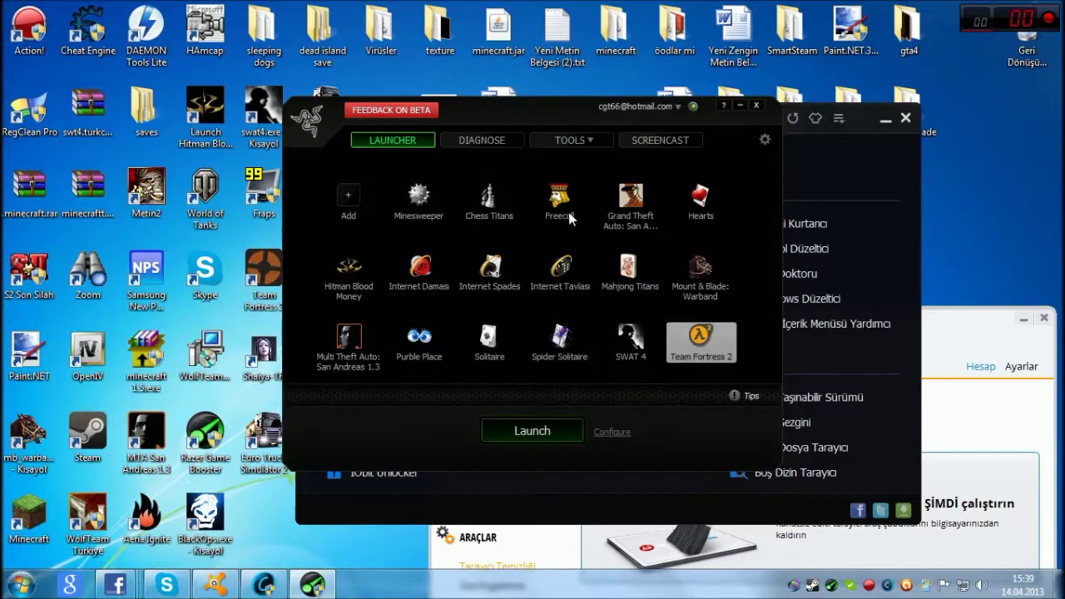
Step: View the Drivers and Defrag tools in Razer Game Booster and close the program
left_click(552, 140)
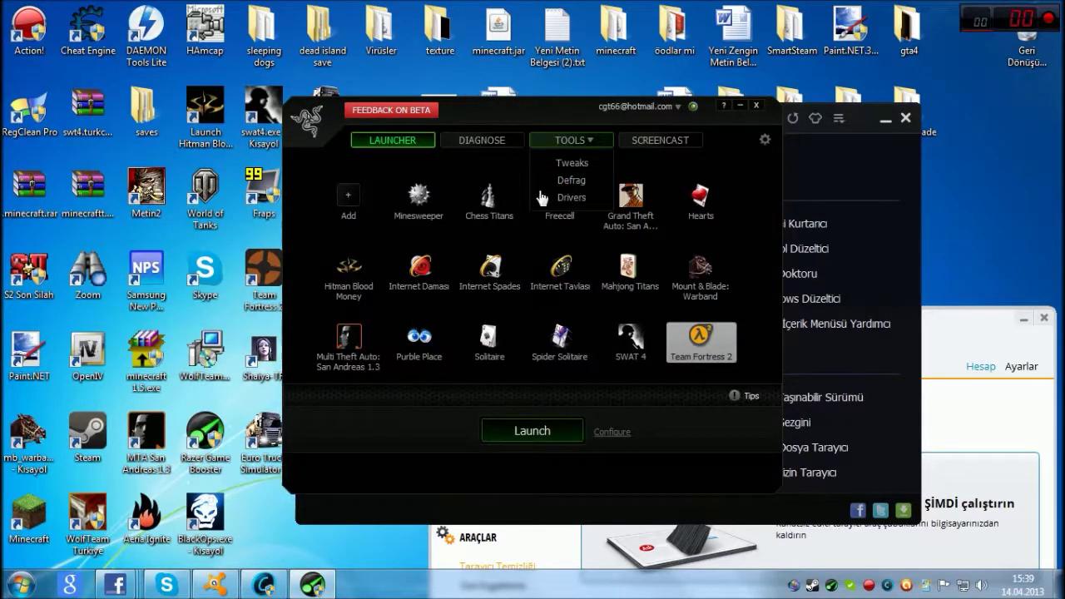
left_click(542, 198)
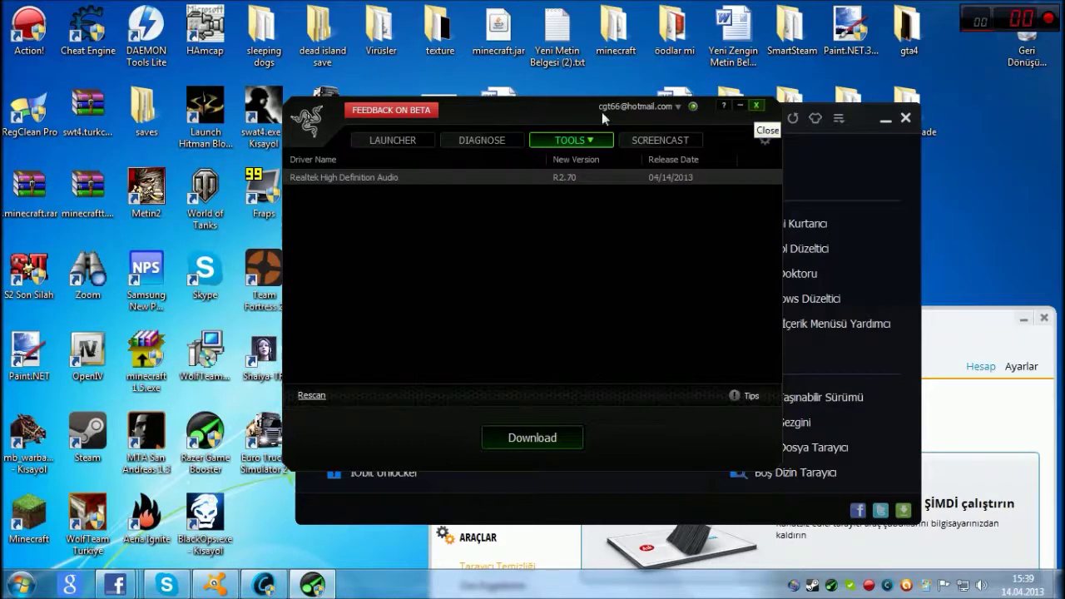
left_click(571, 140)
left_click(571, 181)
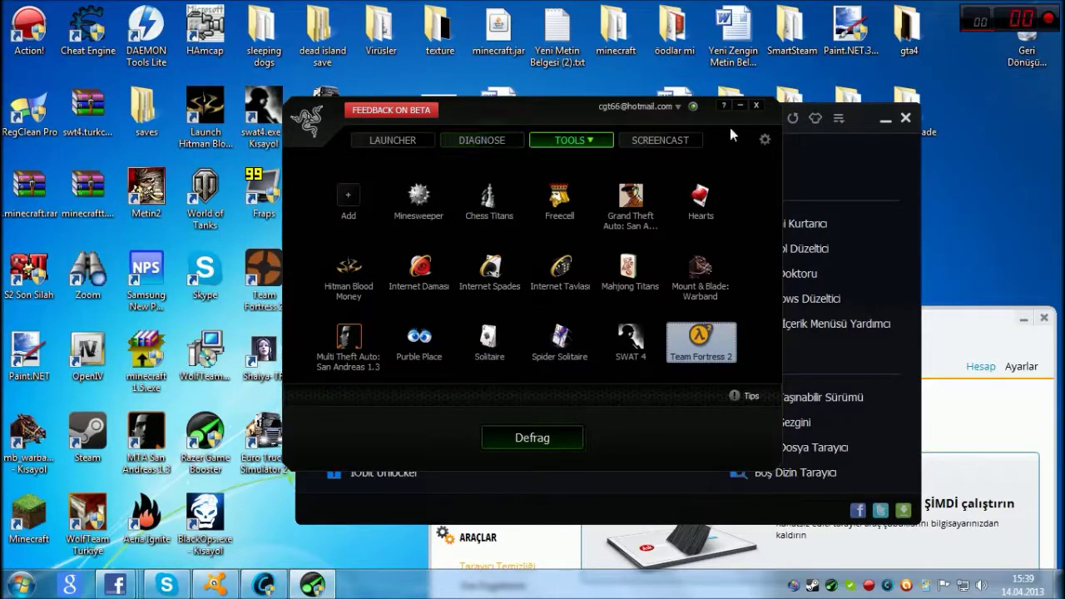
left_click(761, 106)
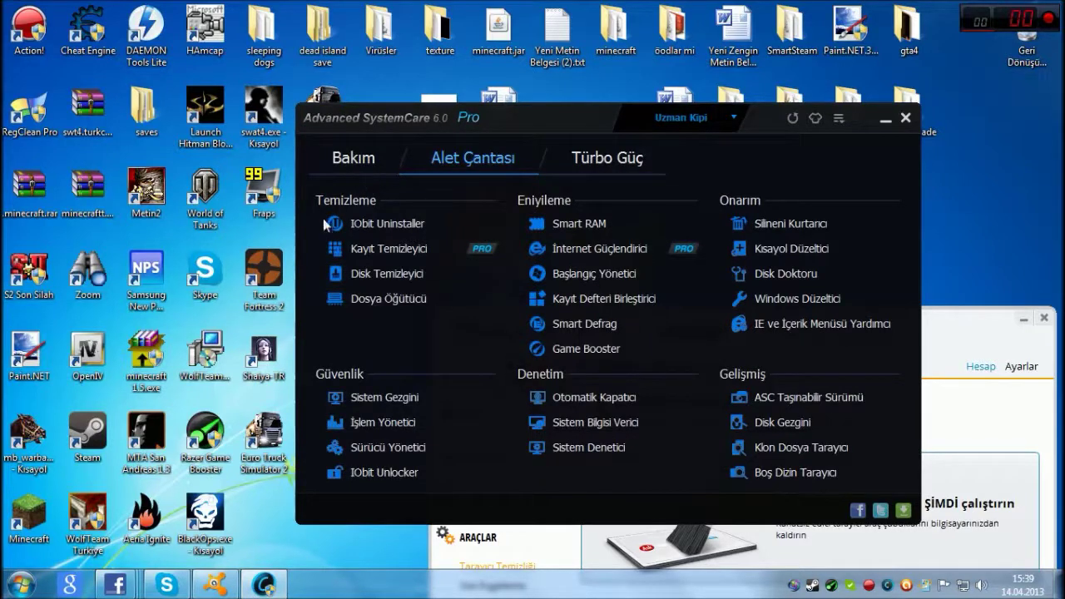
Step: Open IObit Uninstaller from the toolbox, list the browser toolbars (Araç Çubukları) and inspect several entries, including AutoComplete+ Personal
left_click(395, 224)
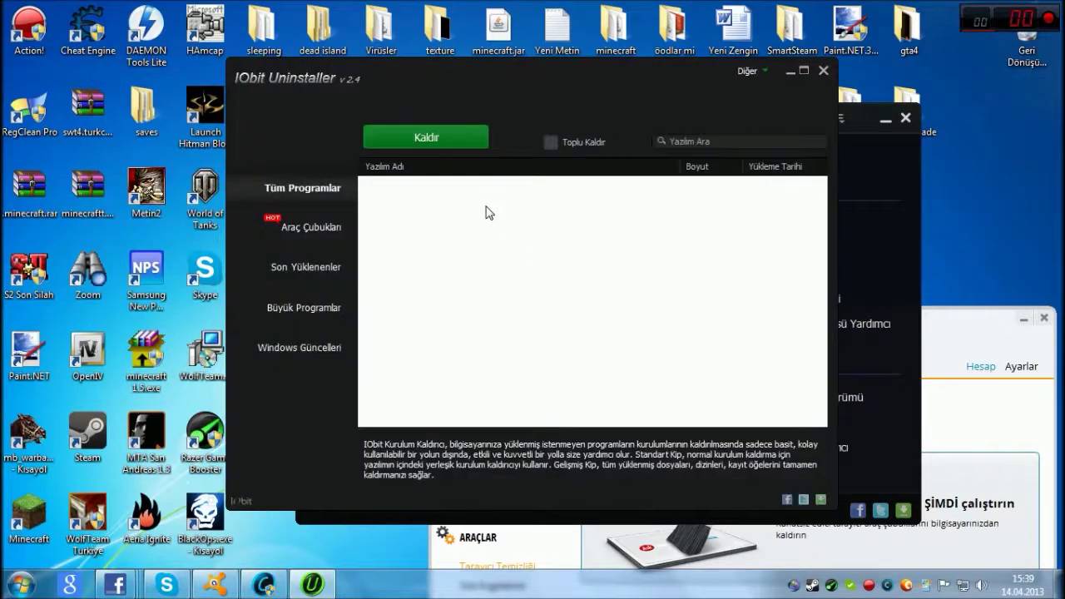
left_click(313, 228)
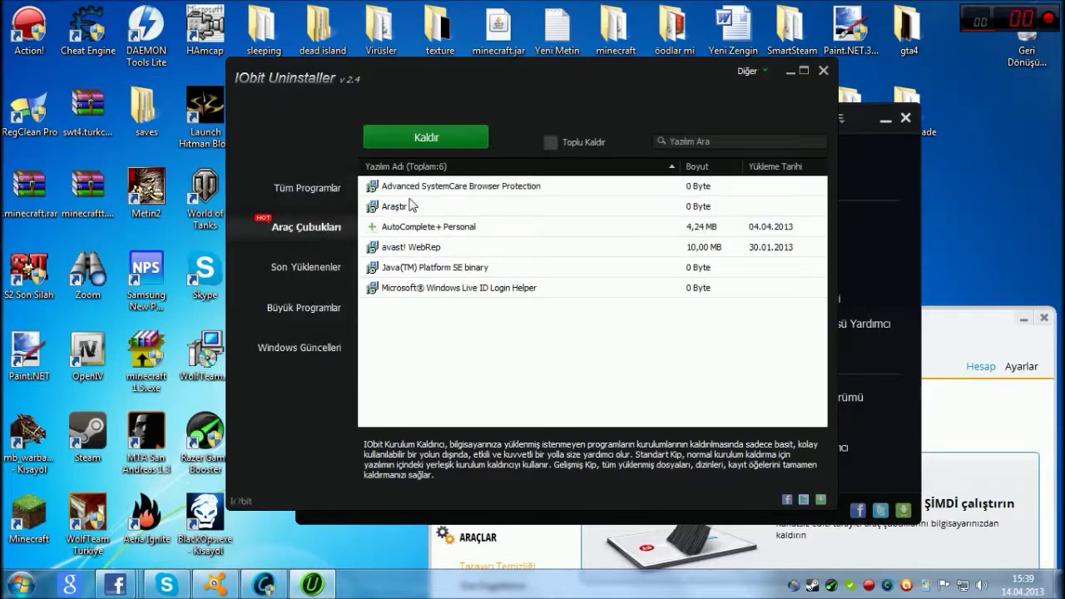
left_click(434, 187)
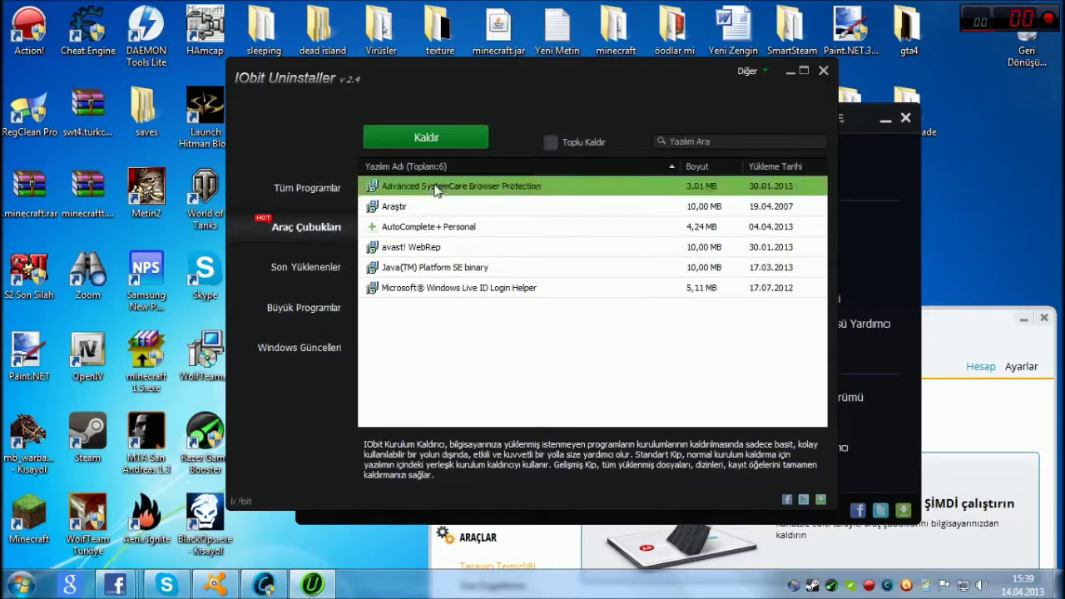
left_click(409, 288)
left_click(405, 247)
left_click(403, 225)
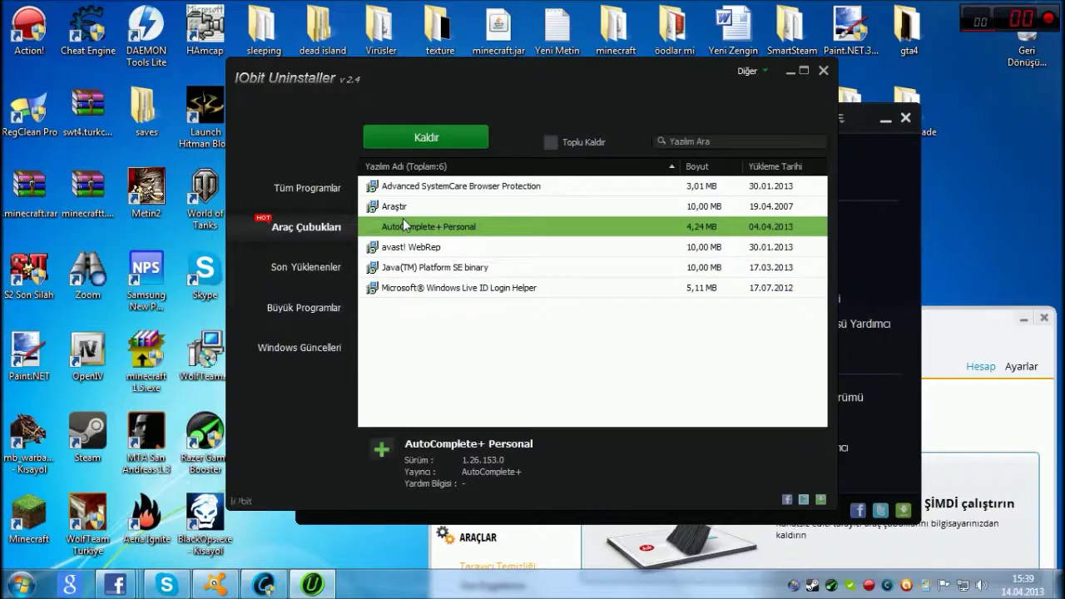
Step: View IObit Uninstaller's lists of recently installed programs, large programs, Windows updates and all programs
left_click(272, 278)
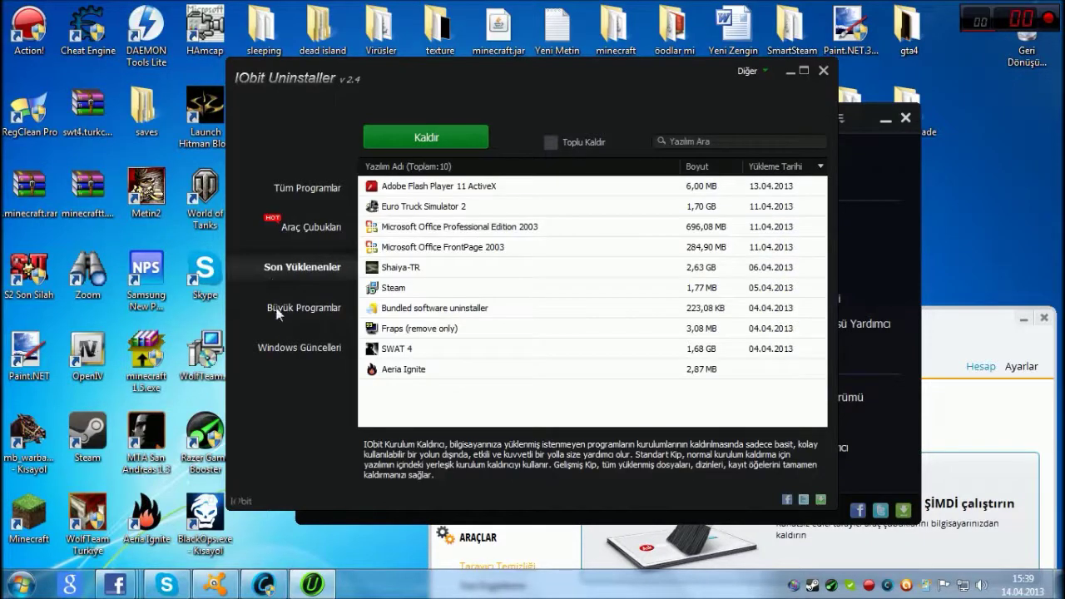
left_click(279, 314)
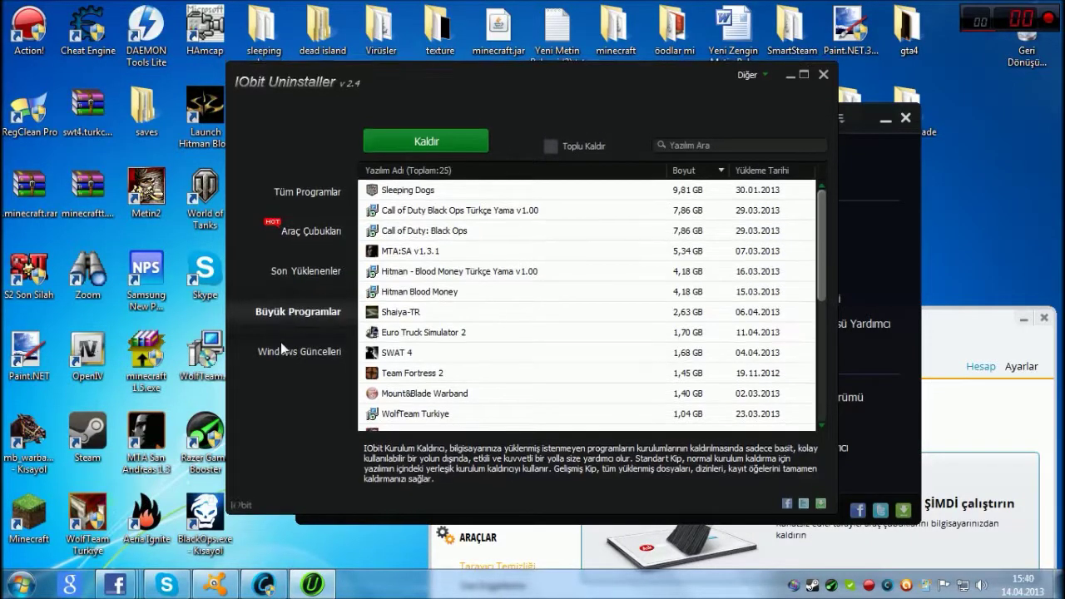
left_click(281, 342)
scroll(383, 283, "down", 3)
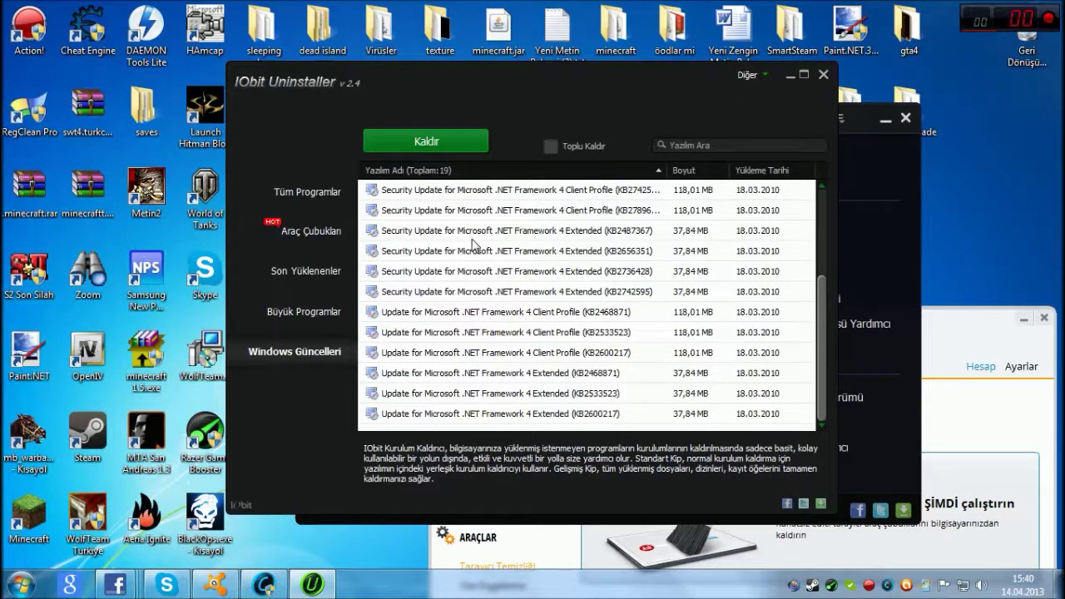
left_click(326, 195)
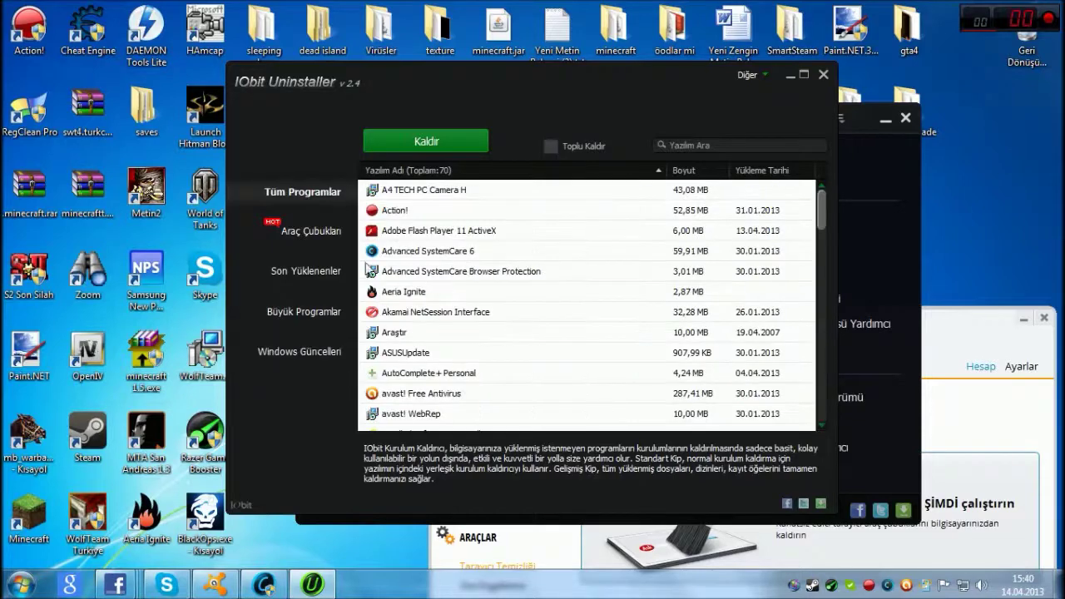
scroll(570, 299, "down", 3)
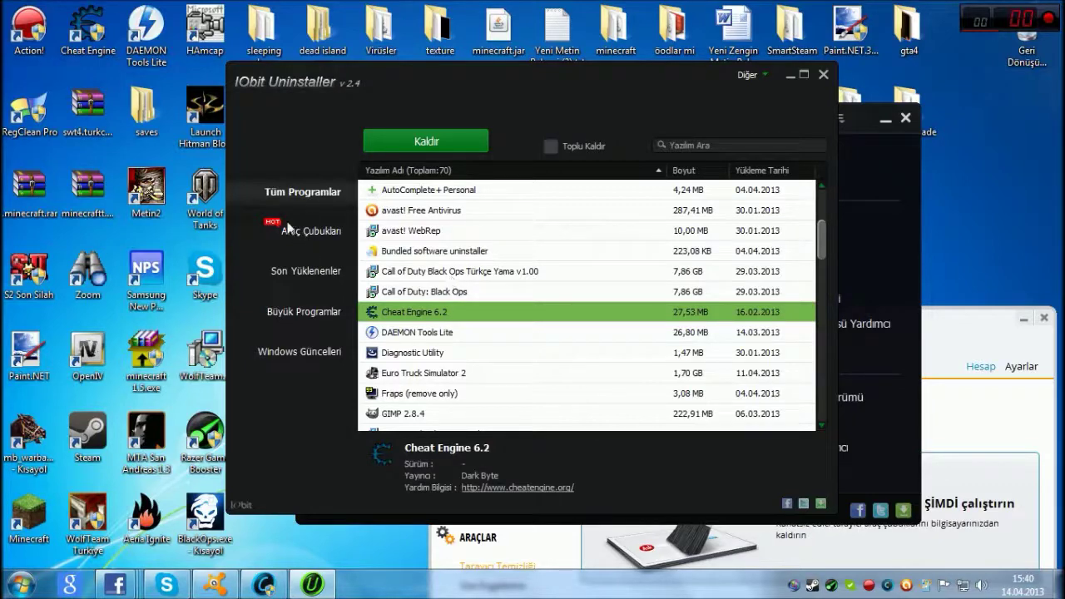
Step: Review the recently installed, toolbar, large program and Windows update lists once more, and close IObit Uninstaller
left_click(293, 278)
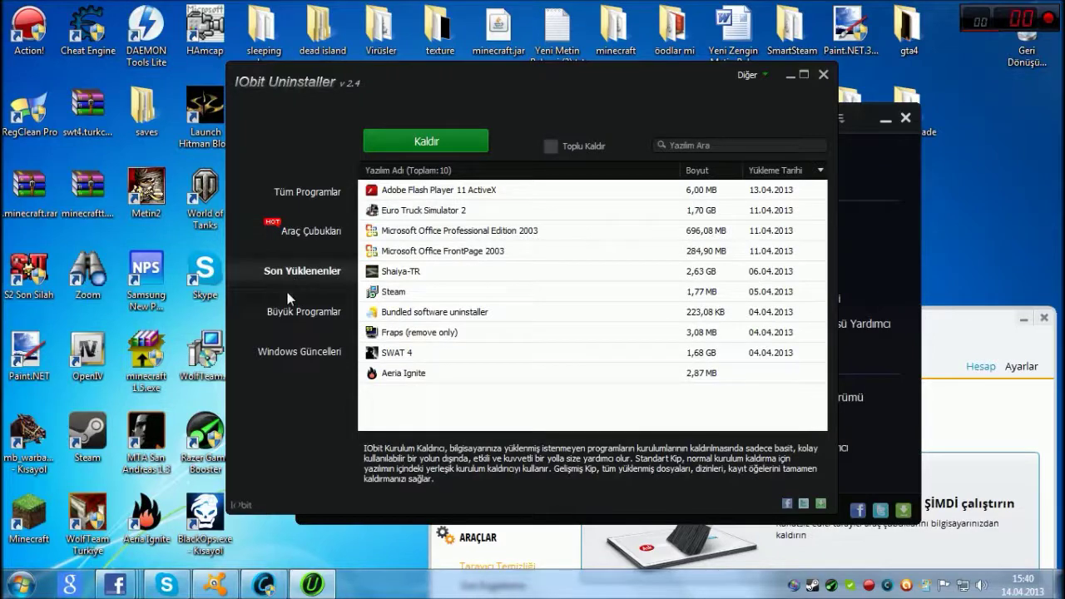
left_click(314, 241)
left_click(281, 305)
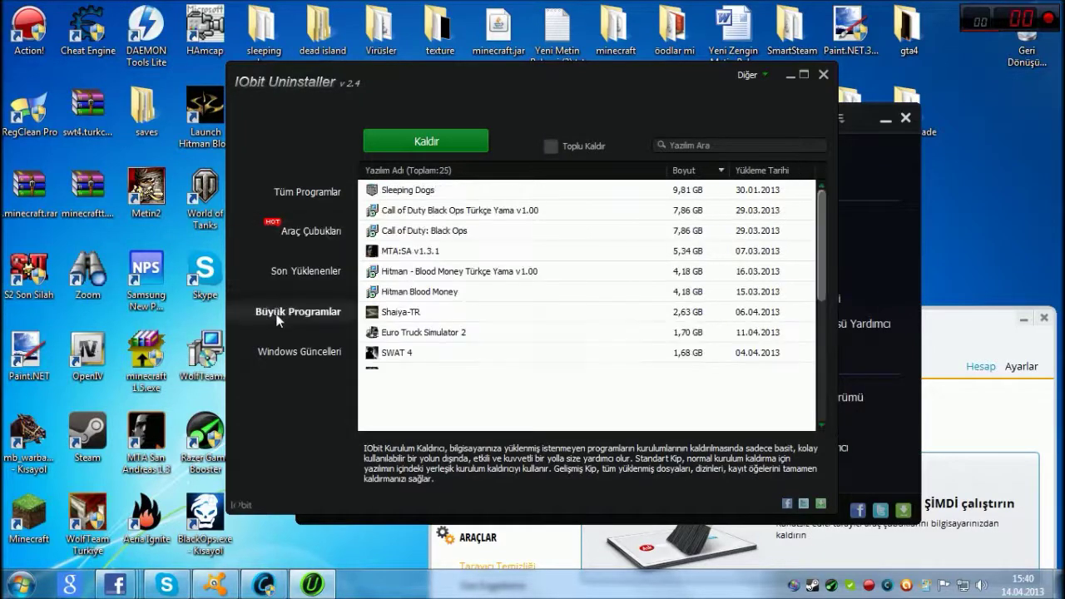
left_click(275, 353)
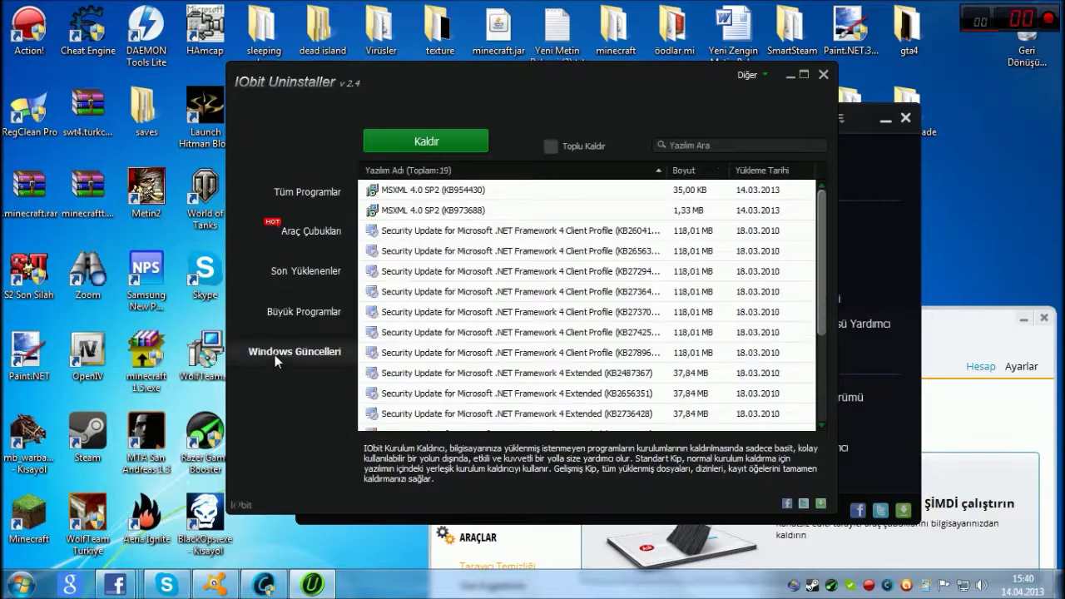
left_click(823, 75)
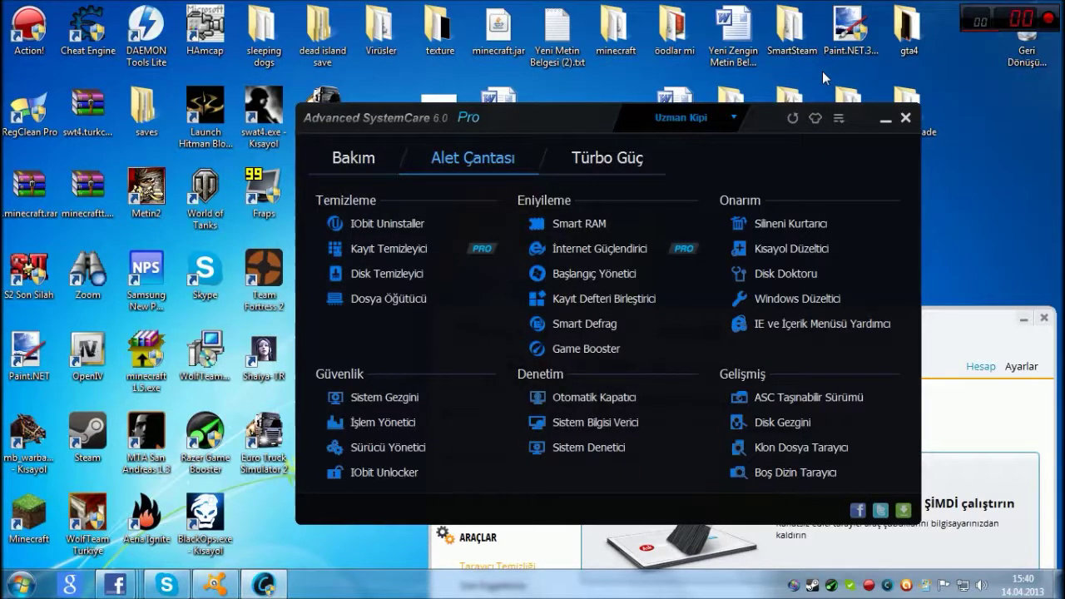
Step: Close Advanced SystemCare after shifting its window, and move the avast! window to the middle of the desktop
left_click_drag(584, 112, 606, 97)
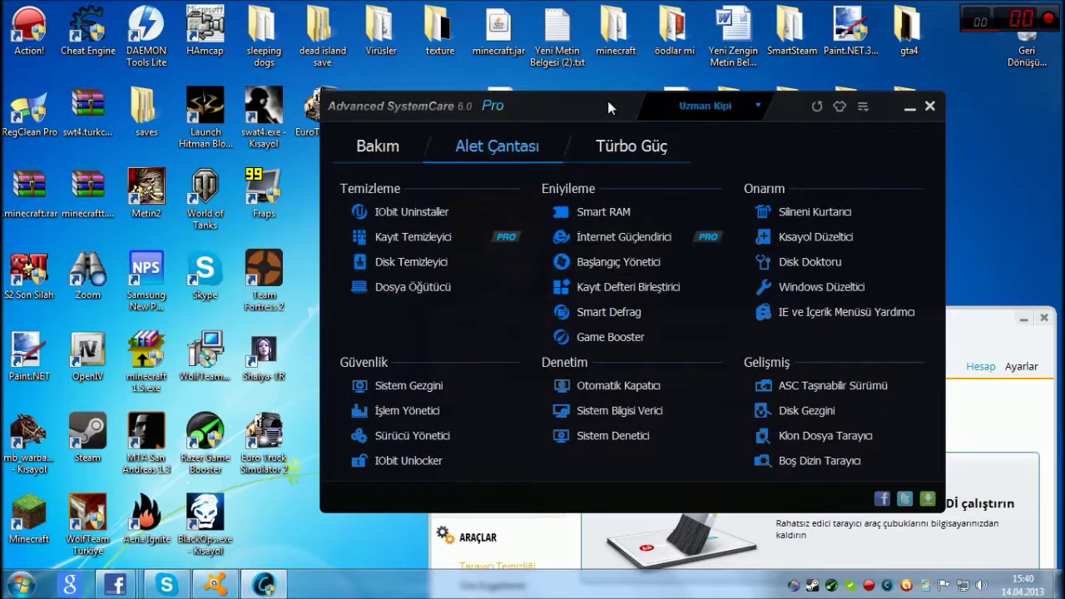
left_click_drag(607, 101, 588, 91)
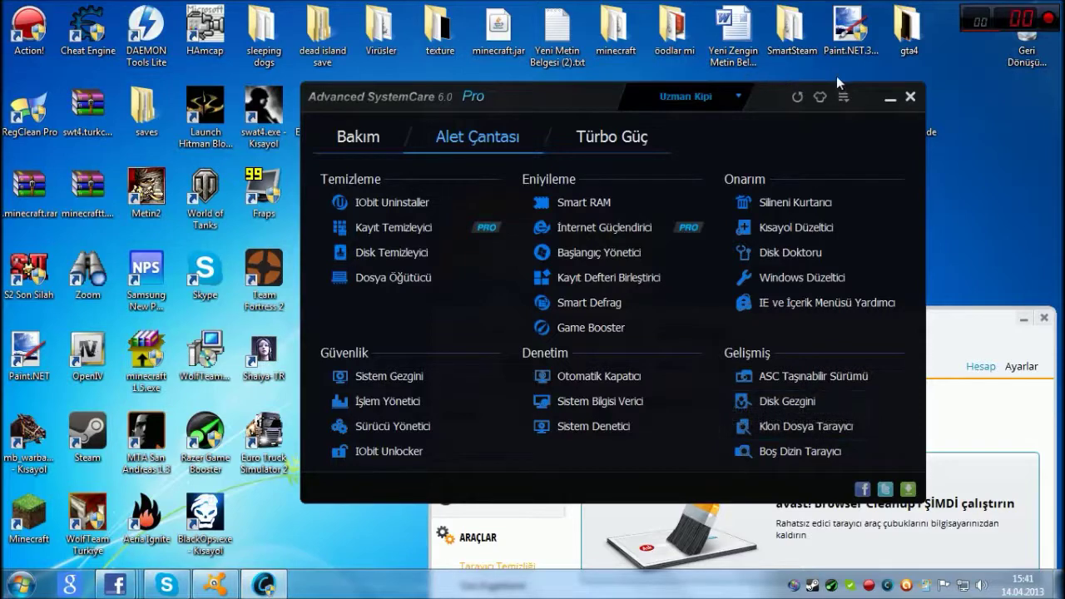
left_click(911, 97)
left_click_drag(514, 428, 424, 204)
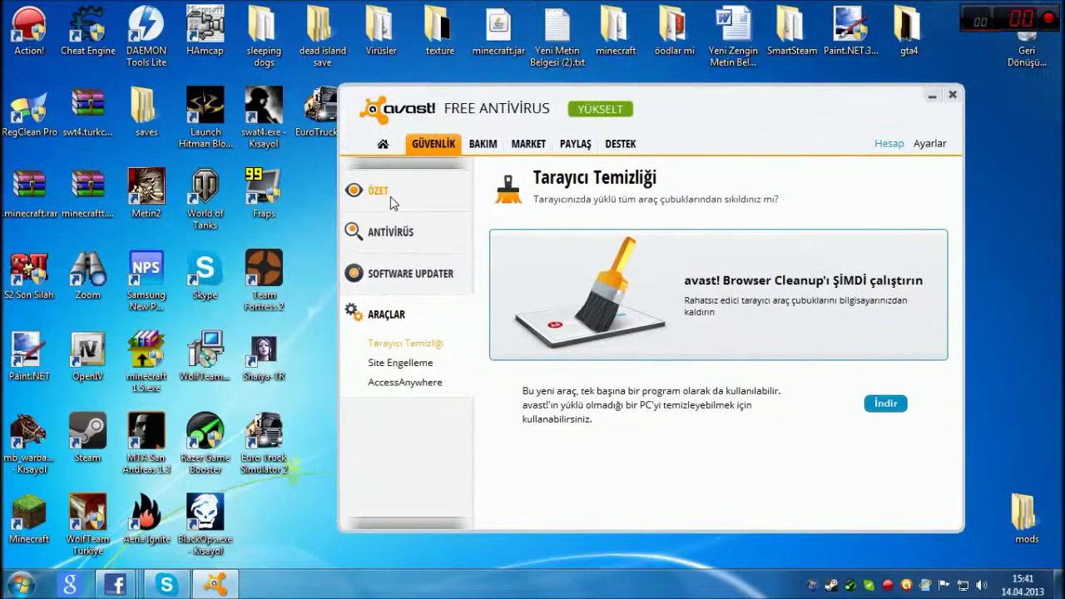
Step: View avast!'s virus protection summary and the available scan types under Şimdi Tara, down to the boot-time scan
left_click(392, 203)
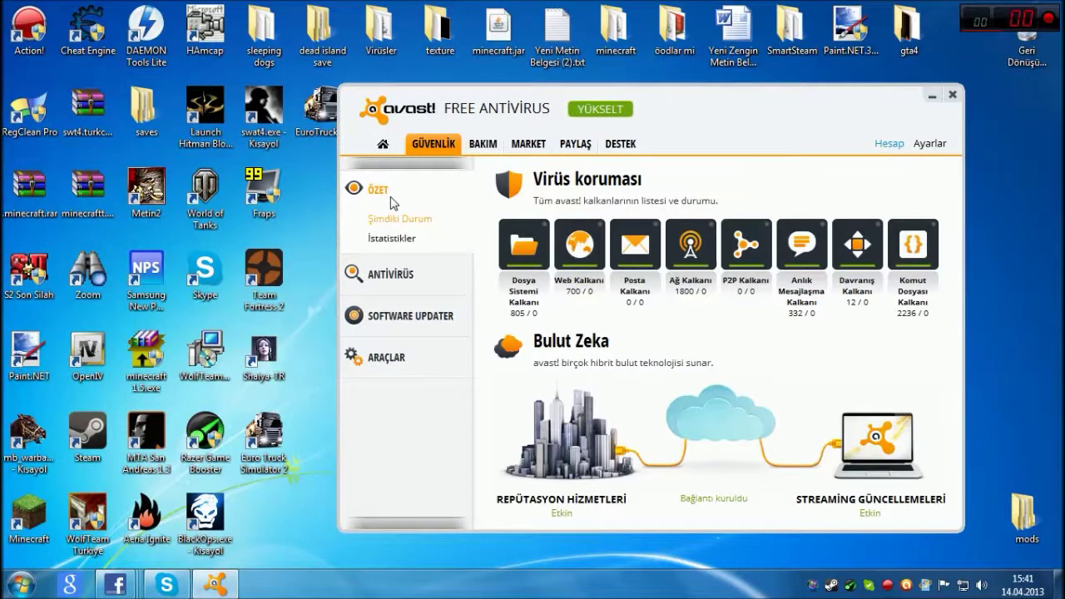
left_click(380, 277)
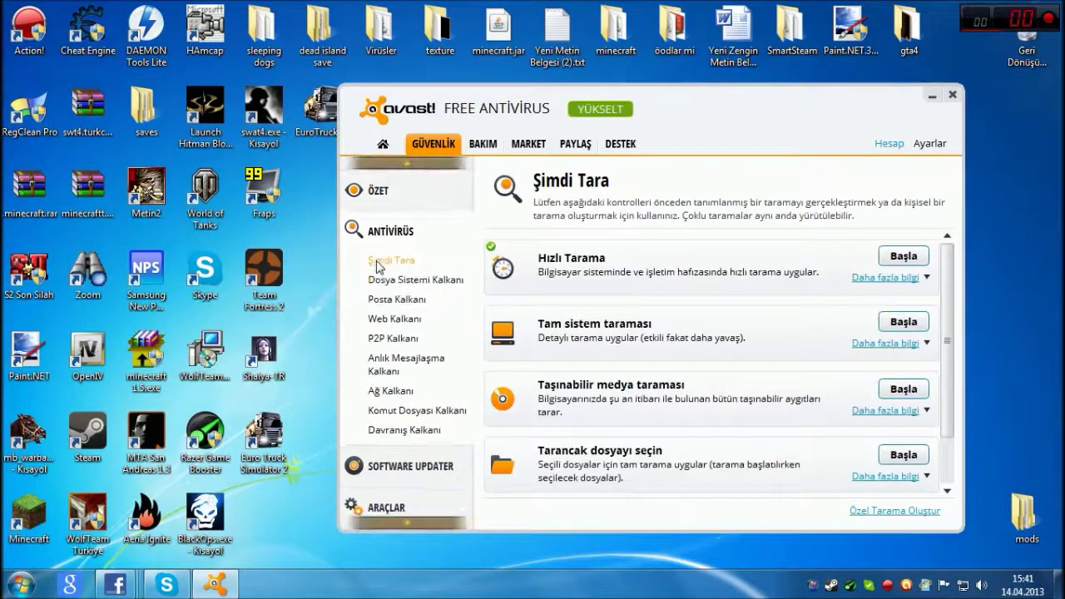
scroll(823, 270, "down", 1)
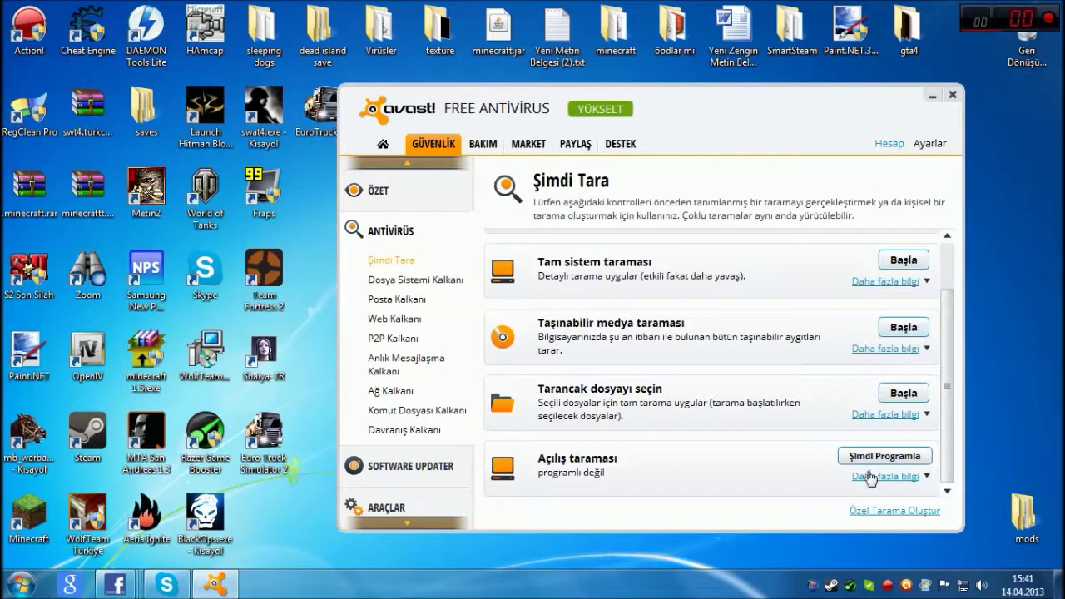
key("super")
Step: Create a custom scan in avast! and name it Predator
left_click(886, 517)
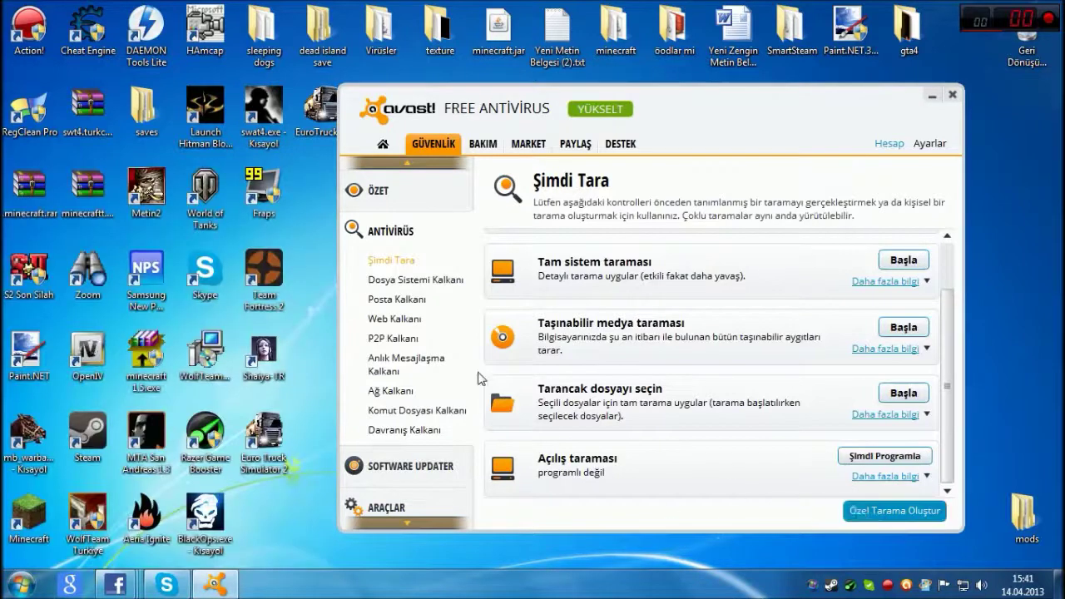
key("Tab")
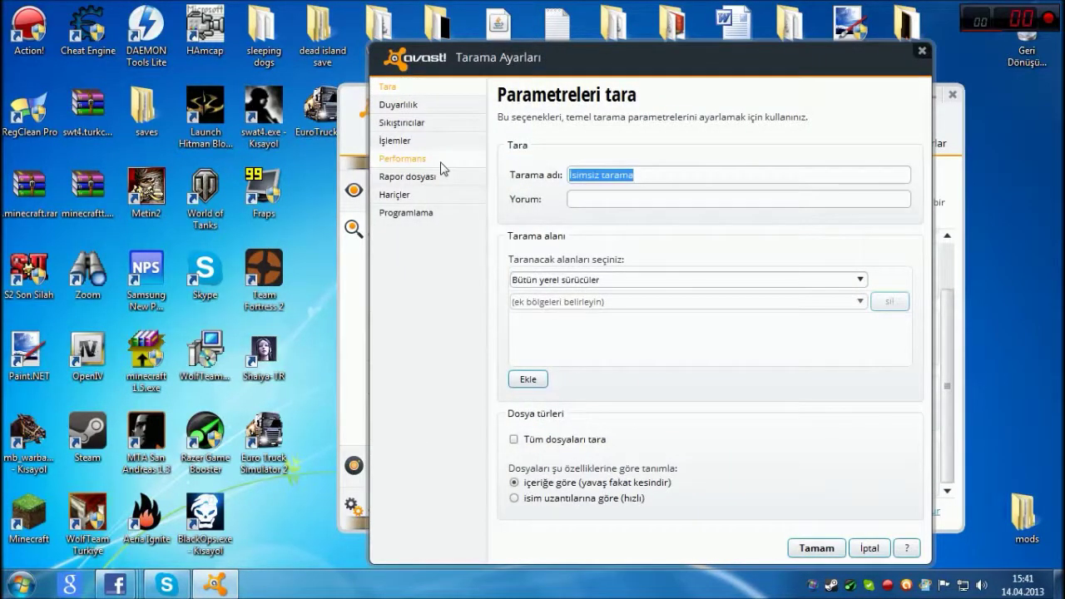
type("Predator")
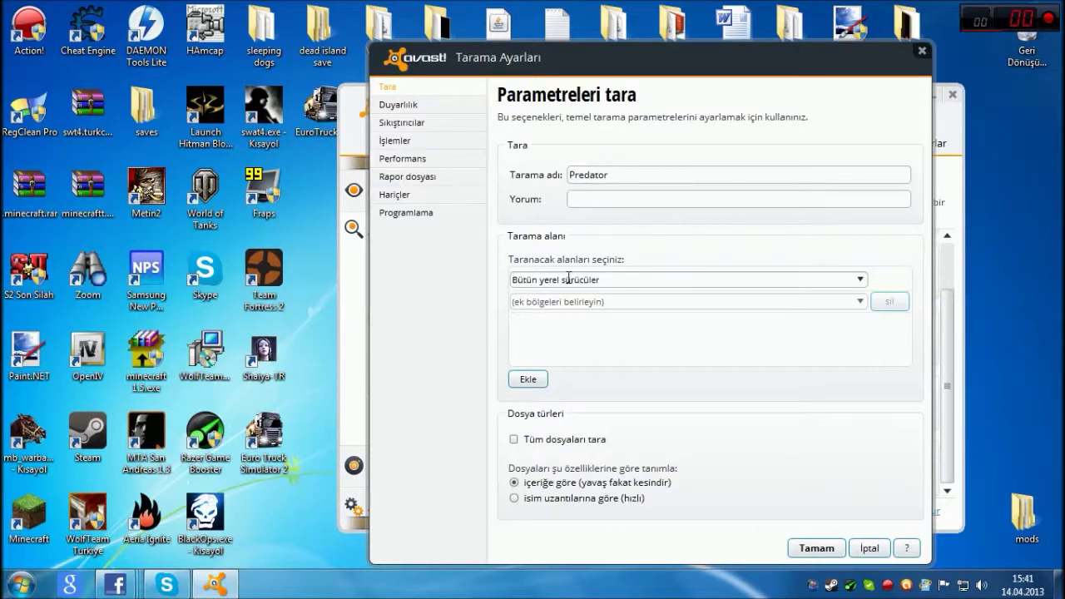
Step: Set the scan areas to Hafıza, Otomatik Başlayan Programlar (Tüm kullanıcılar), Rootkitler (tam tarama) and Sistem sürücüsü, and enable scanning of all files
left_click(859, 280)
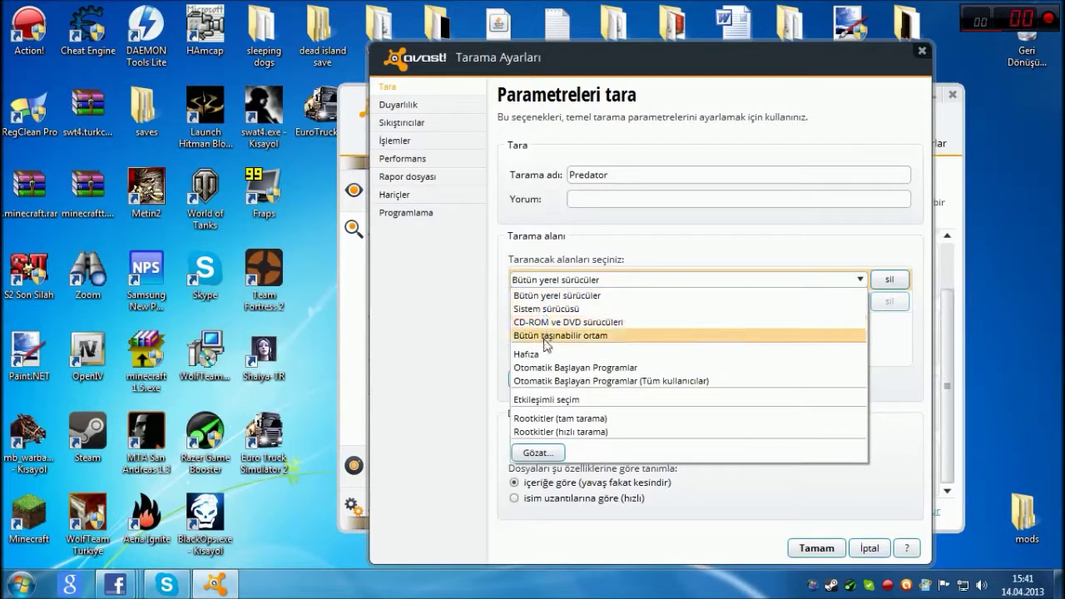
left_click(545, 354)
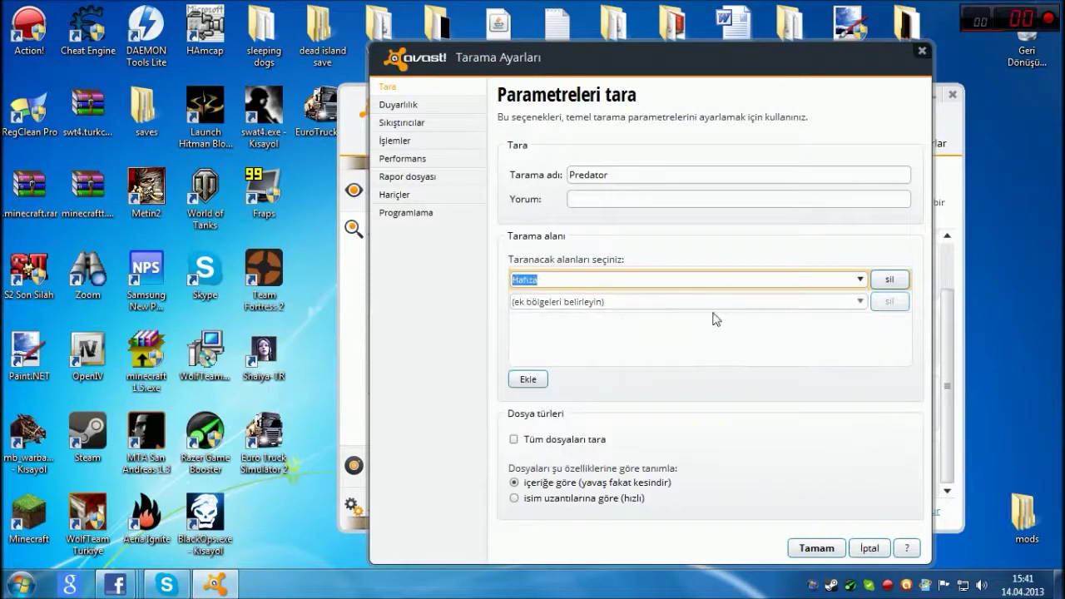
left_click(861, 301)
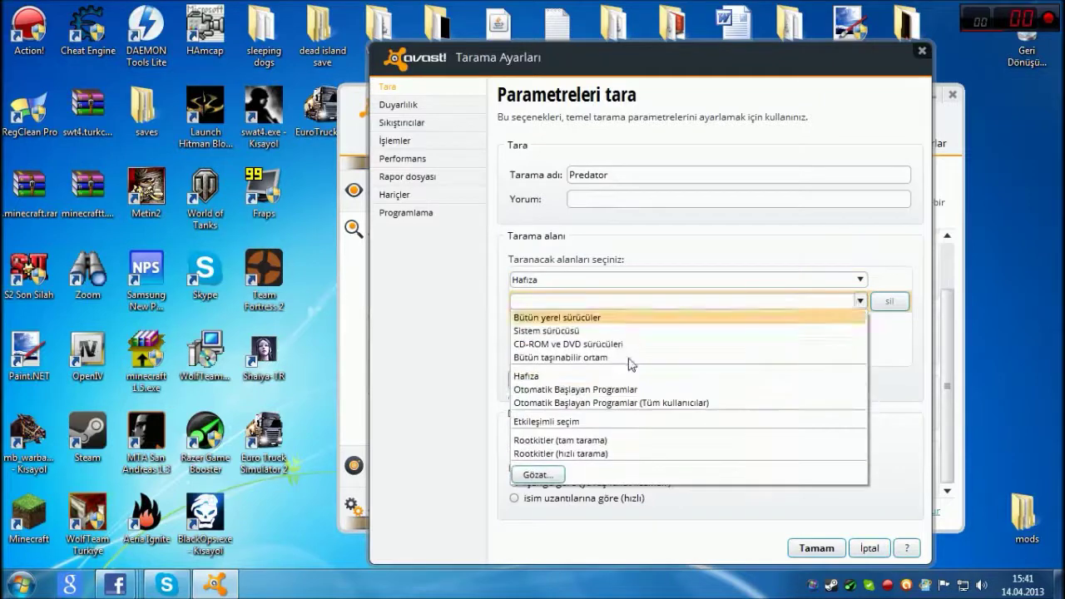
left_click(561, 404)
left_click(861, 323)
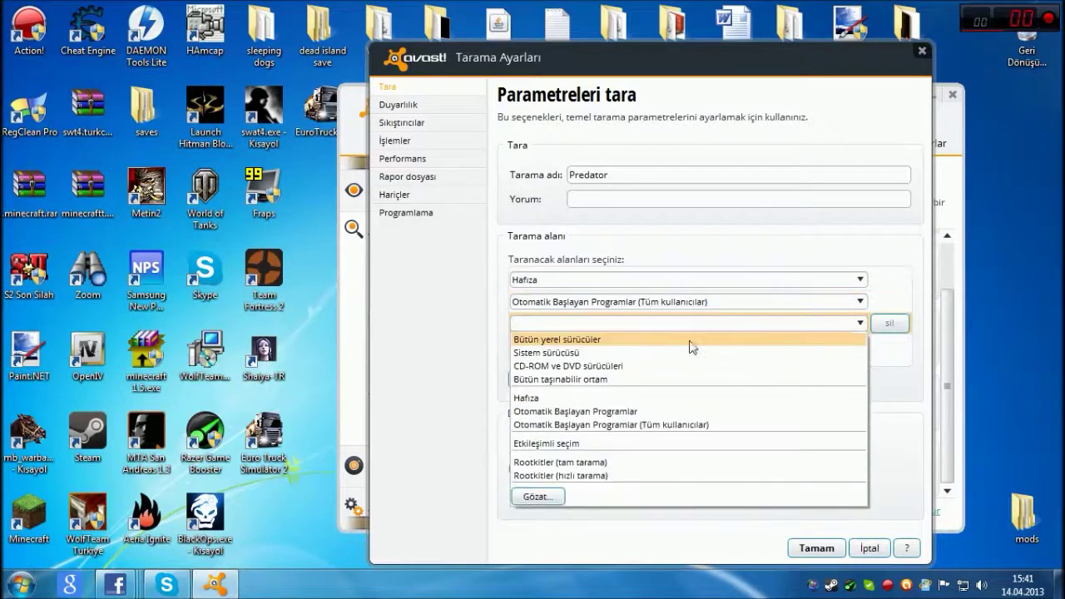
left_click(573, 464)
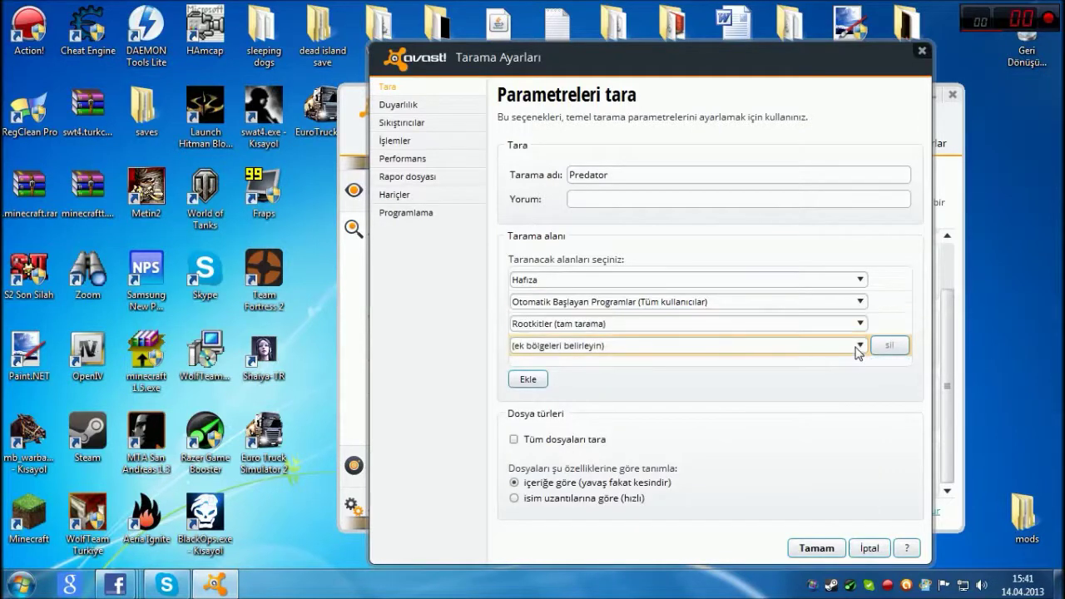
left_click(859, 345)
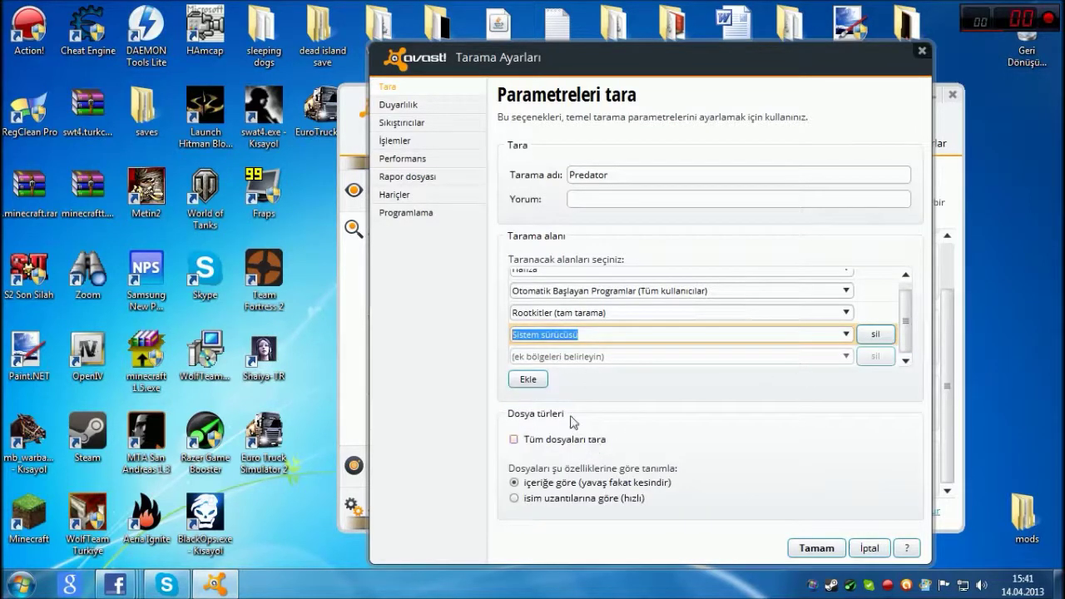
left_click(524, 443)
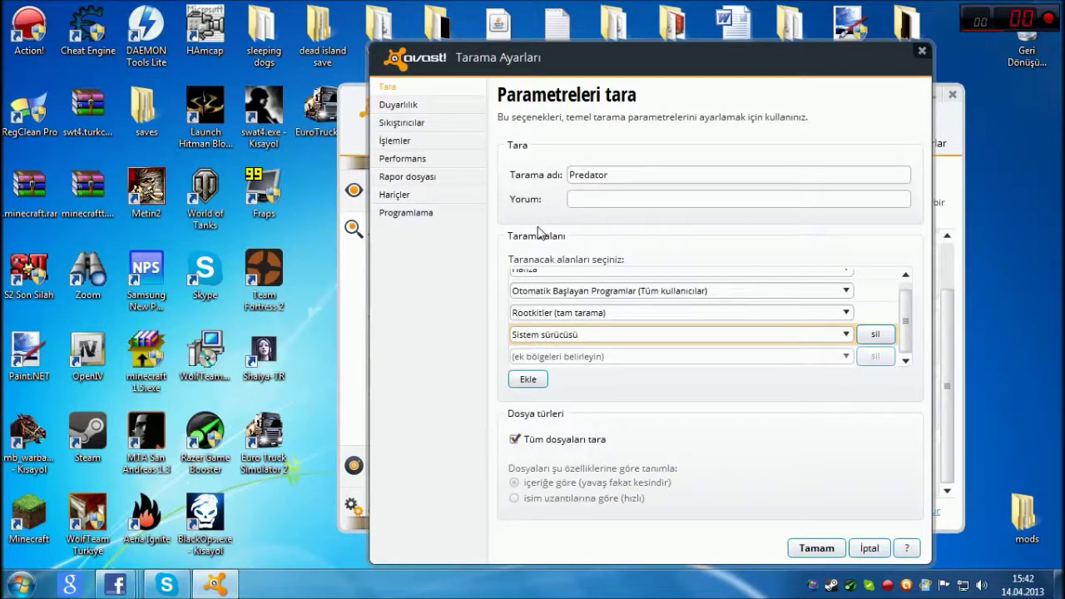
Step: Set the scan's heuristic sensitivity to Yüksek and enable testing whole files and scanning for potentially unwanted programs (PUPs)
left_click(414, 106)
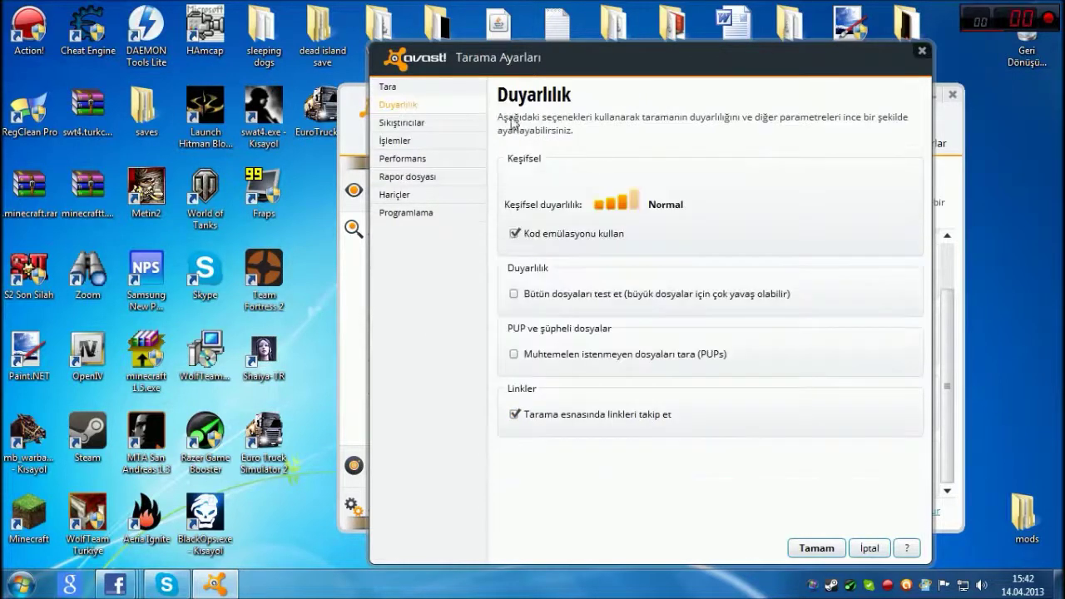
left_click(635, 200)
left_click(514, 354)
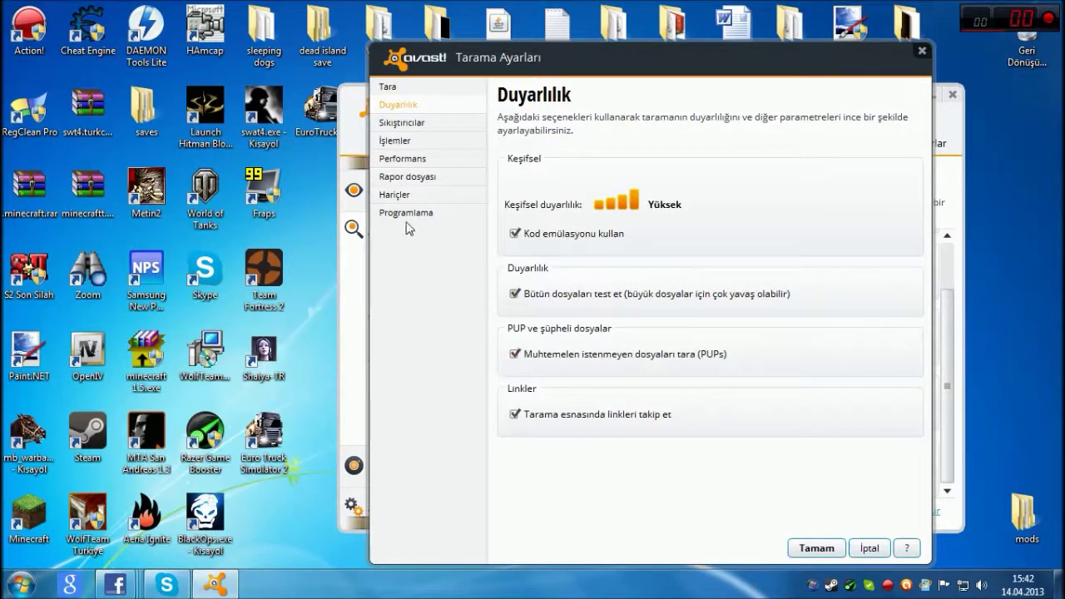
Step: Include all packed files (Tüm sıkıştırılmış dosyalar) in the scan and enable applying actions automatically during scanning
left_click(402, 123)
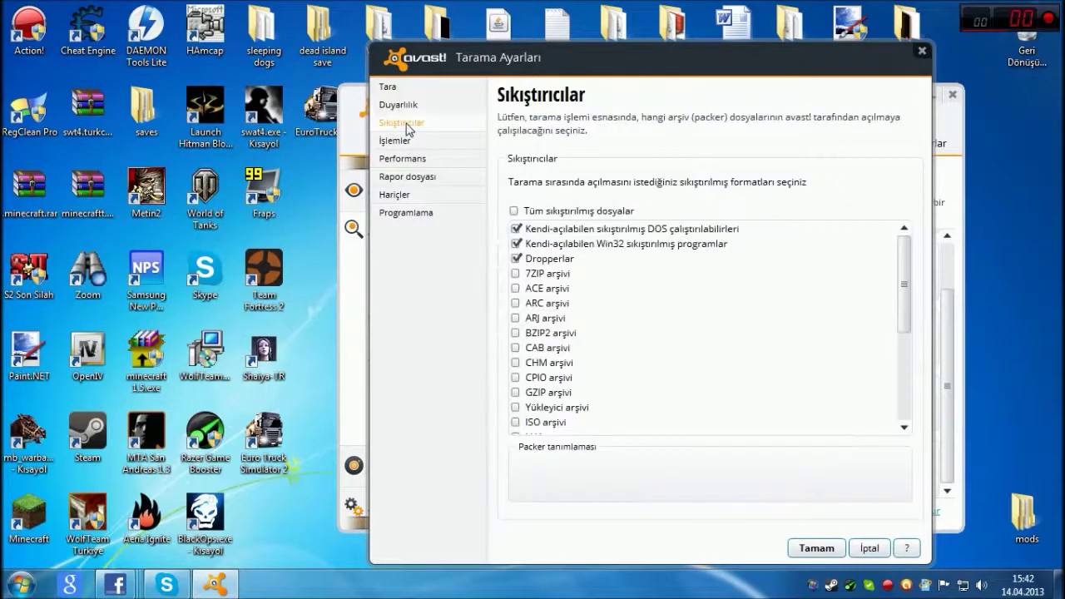
left_click(514, 211)
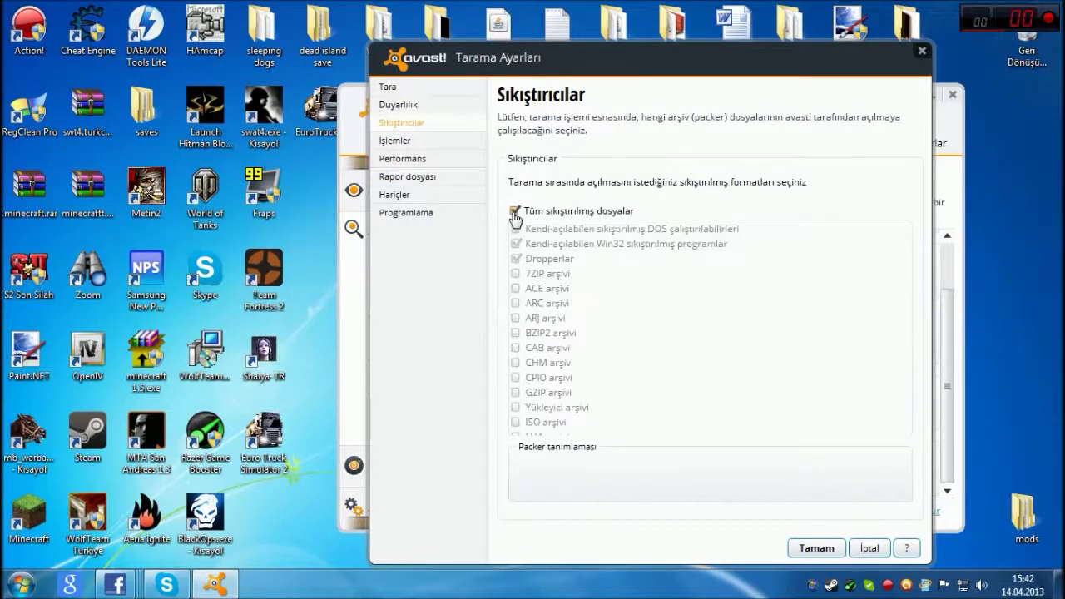
left_click(395, 141)
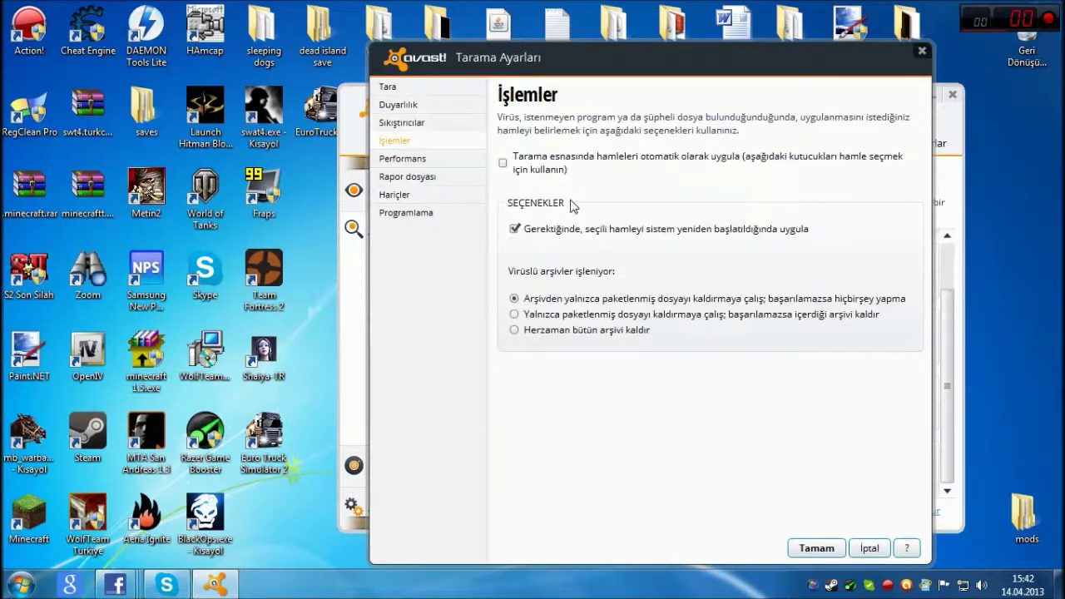
left_click(503, 163)
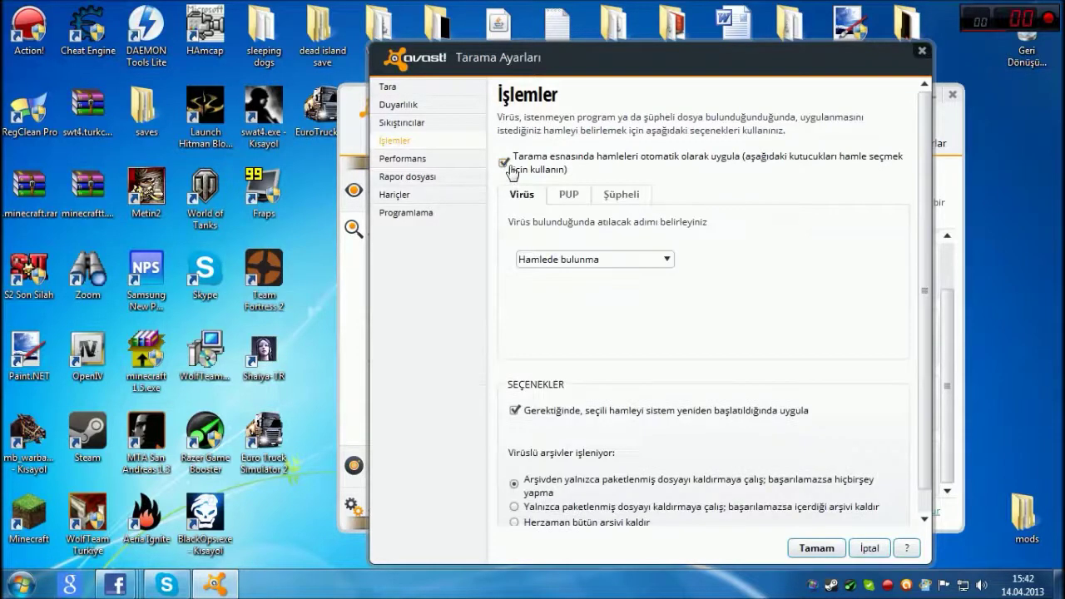
Step: Set the virus actions to Onar, falling back to Karantinaya Taşı and finally Sil
left_click(602, 259)
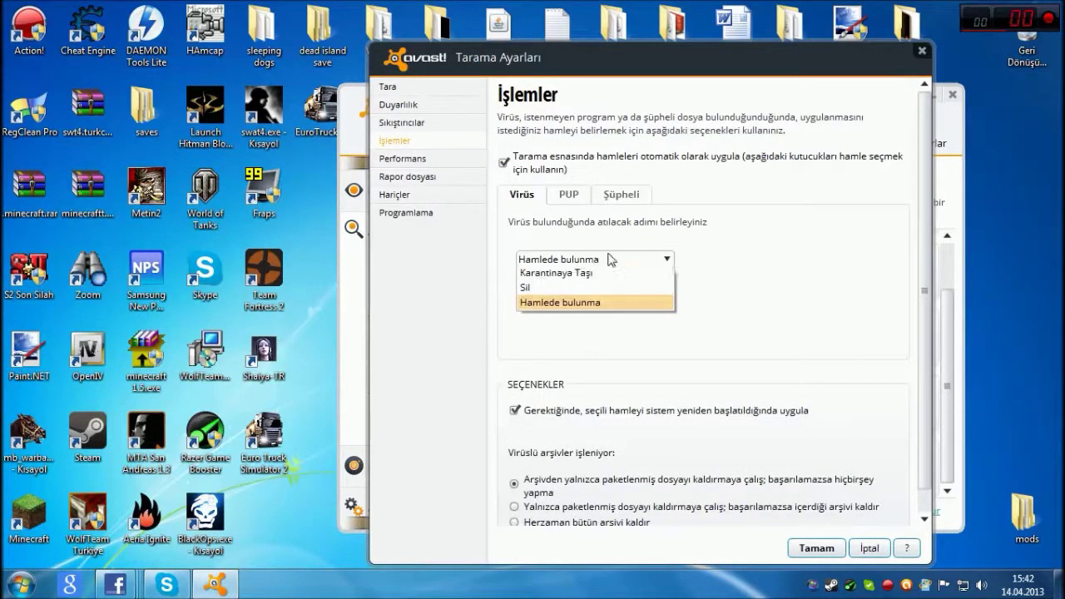
left_click(566, 276)
left_click(582, 323)
left_click(563, 356)
left_click(582, 376)
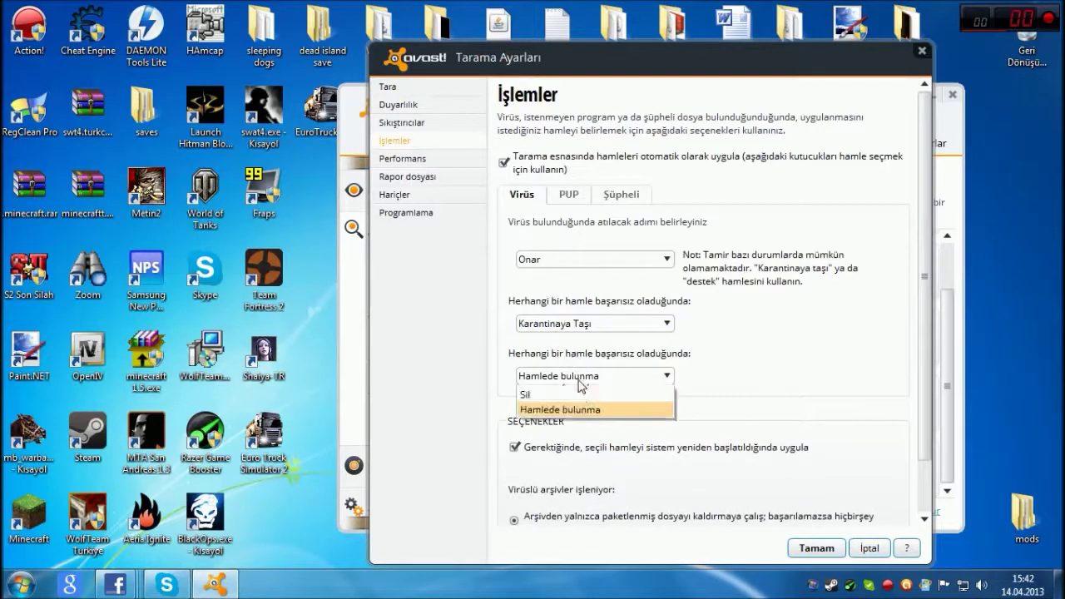
key("Escape")
key("Up")
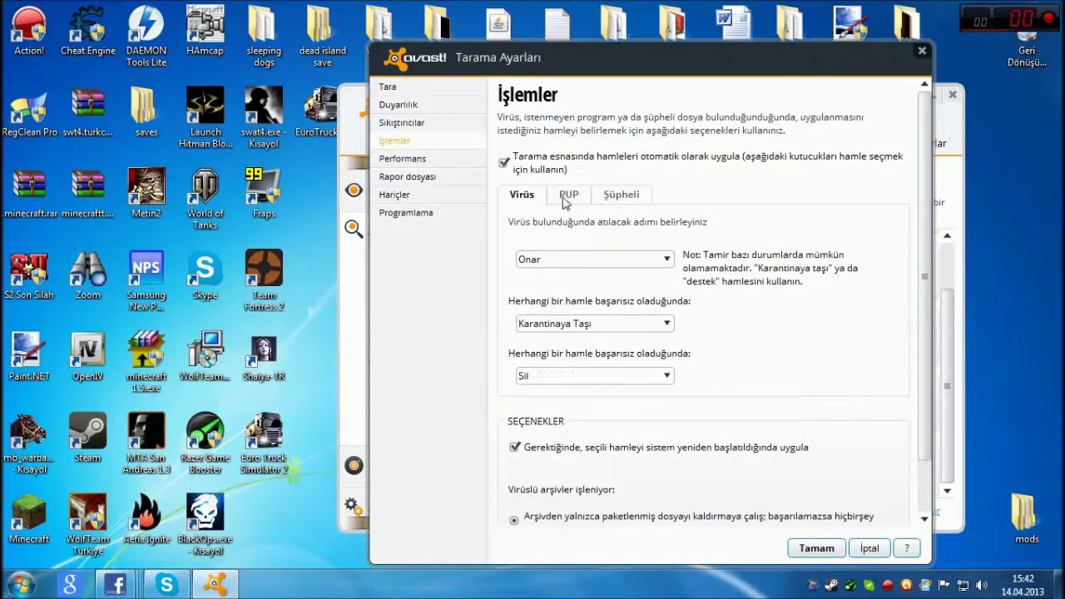
Step: Set the PUP actions to Onar, with Karantinaya Taşı and Sil as successive fallbacks
left_click(565, 202)
left_click(574, 259)
left_click(566, 272)
left_click(571, 318)
left_click(560, 357)
left_click(573, 376)
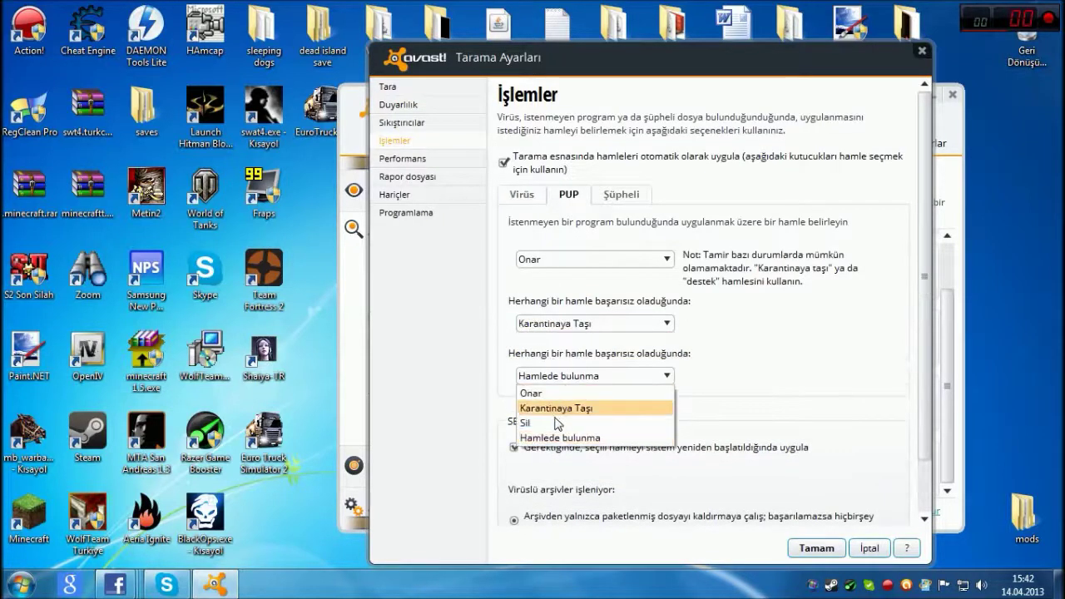
left_click(556, 422)
Step: Set the actions for suspicious objects (Şüpheli) to Onar, Karantinaya Taşı and Sil, in that order
left_click(616, 203)
left_click(615, 260)
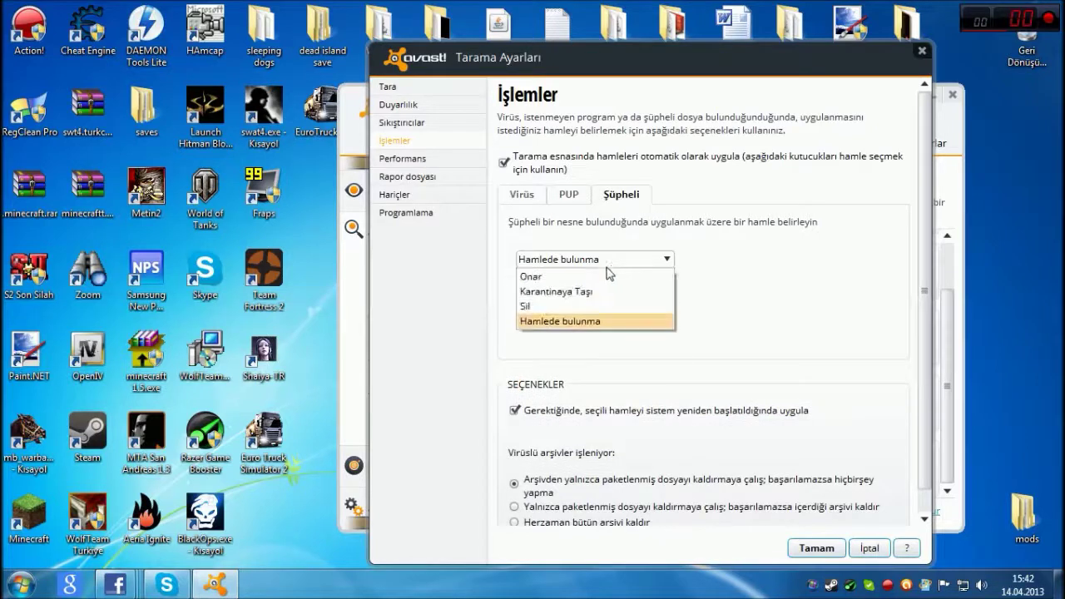
left_click(607, 275)
left_click(602, 323)
left_click(595, 353)
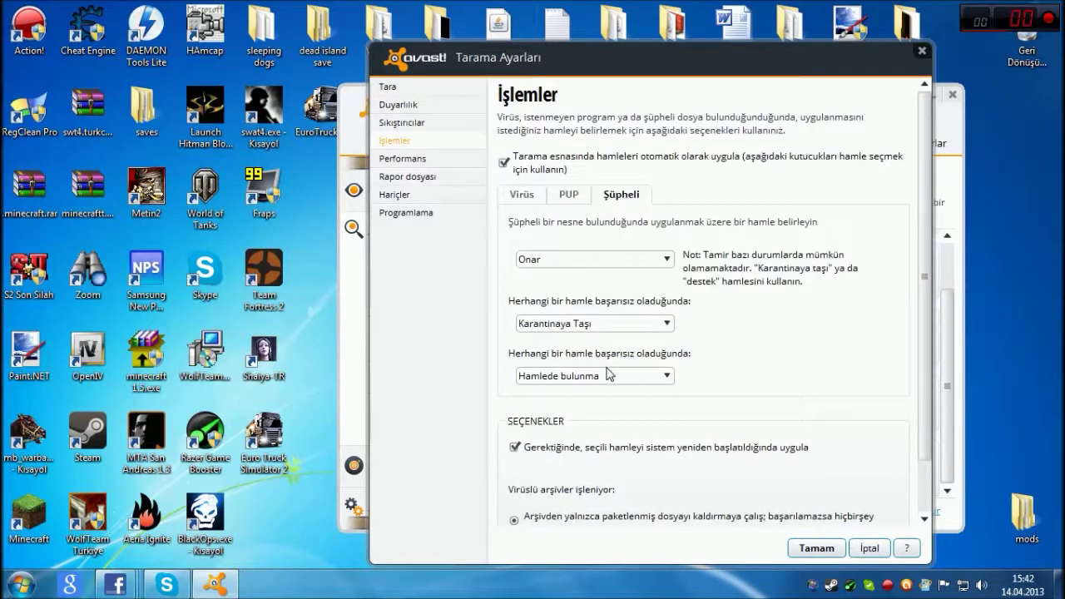
left_click(607, 375)
left_click(556, 434)
Step: For infected archives, choose removing the containing archive if the packed file cannot be removed, and set the scan priority to Yüksek
scroll(805, 429, "down", 1)
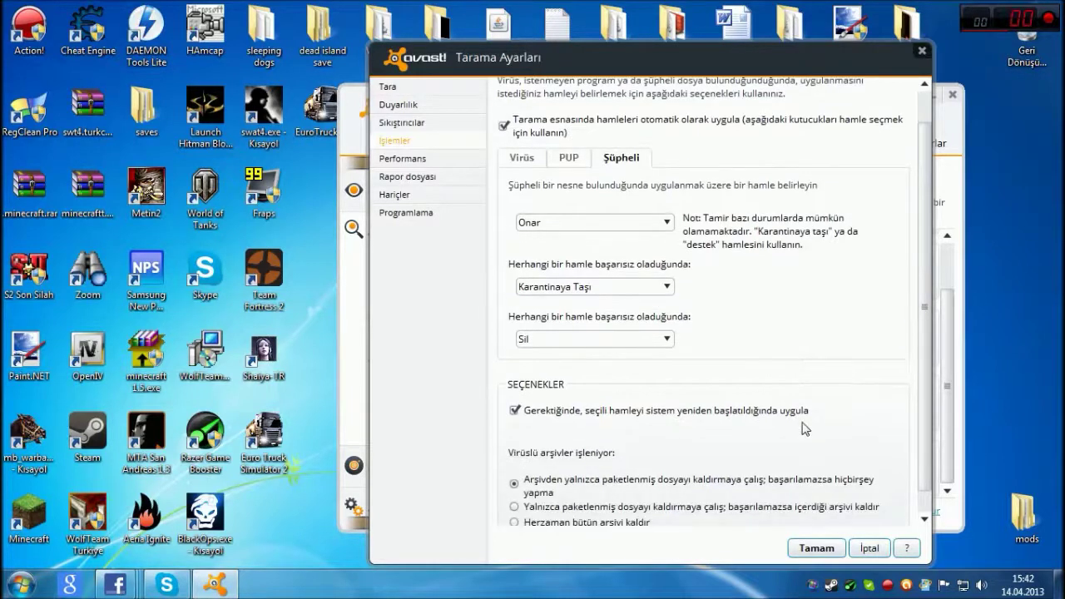
scroll(805, 428, "down", 1)
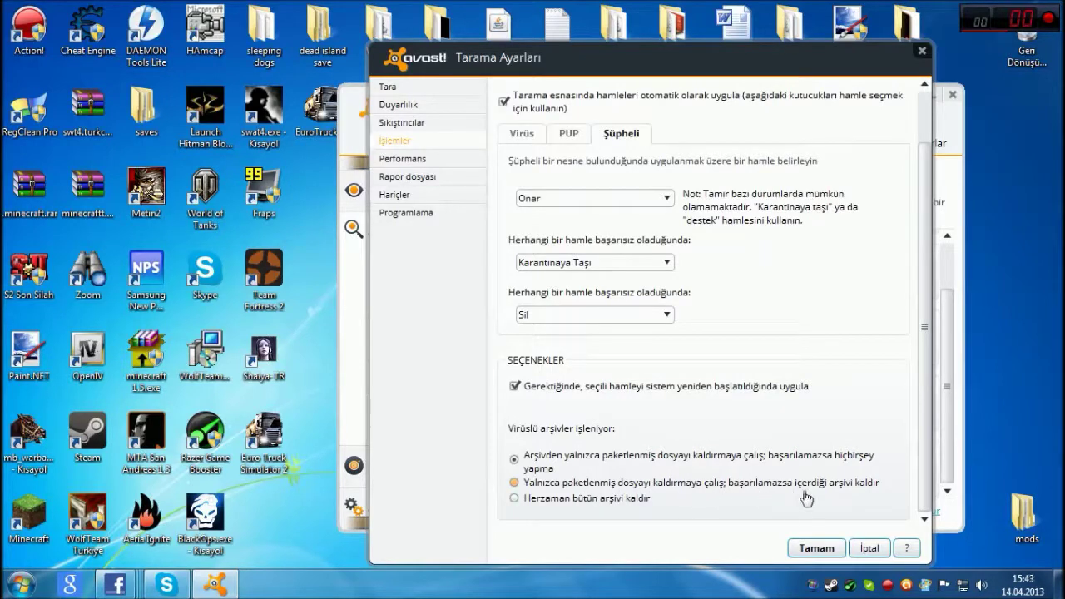
left_click(515, 483)
left_click(515, 472)
left_click(514, 483)
left_click(405, 165)
left_click(659, 230)
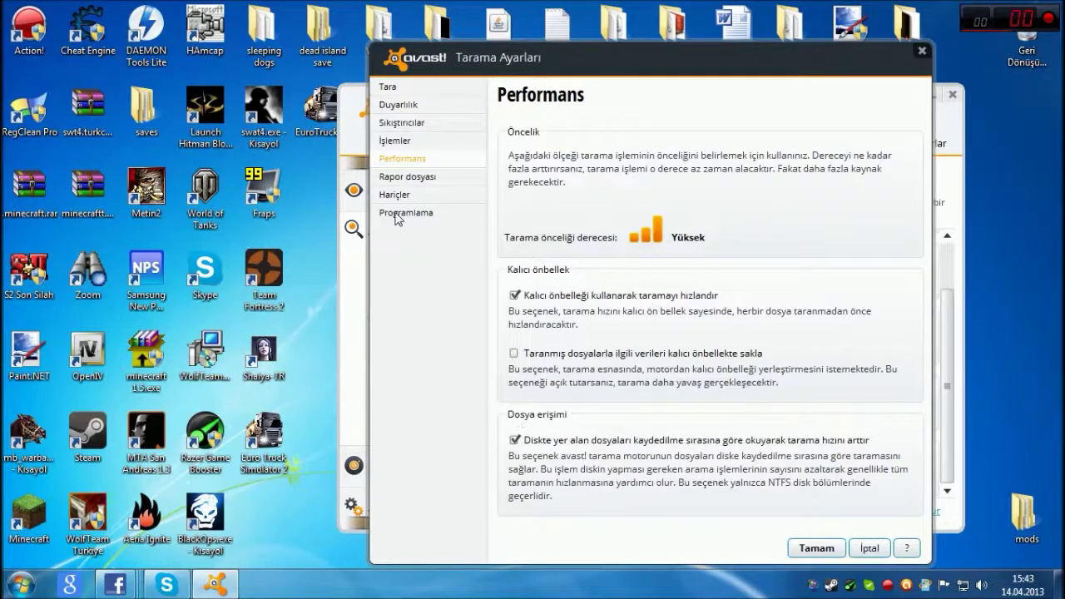
Step: Enable the report file Predator raporu as Düz metin (ANSI), and set existing files to Üzerine yaz
left_click(393, 176)
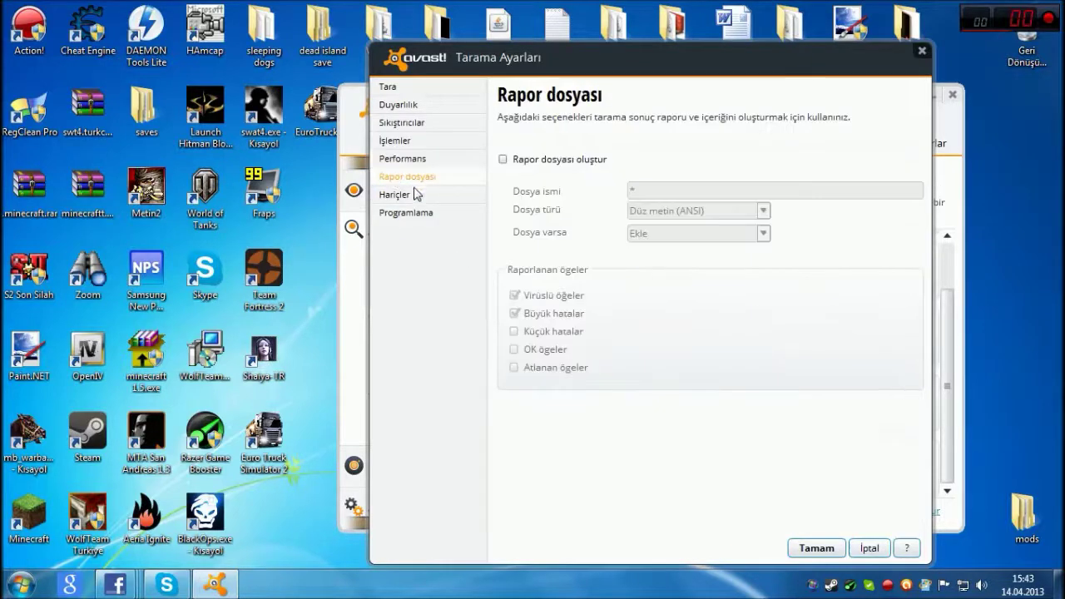
left_click(503, 159)
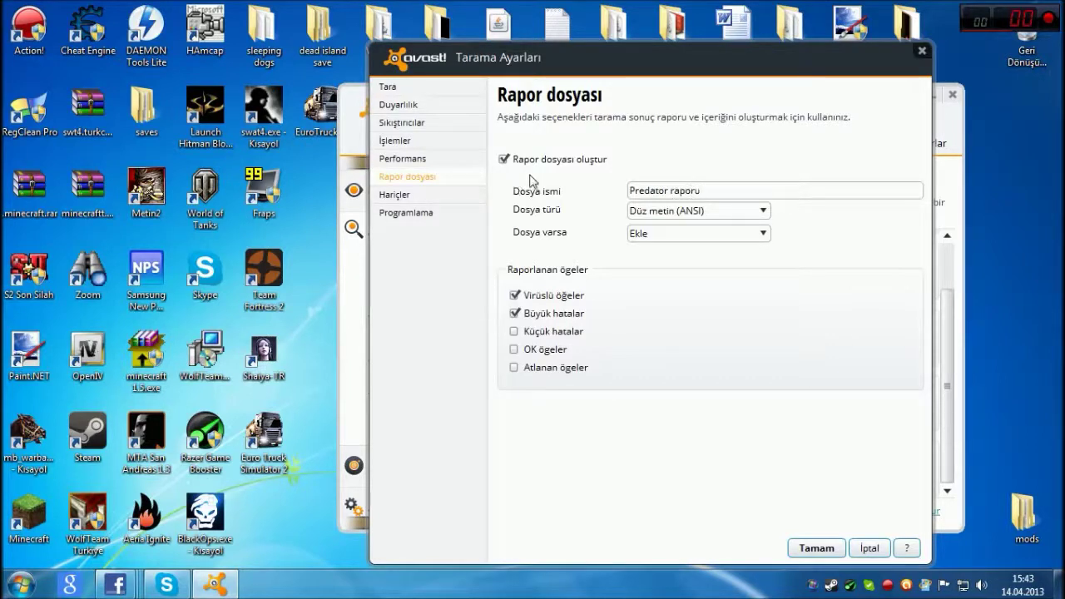
left_click(685, 210)
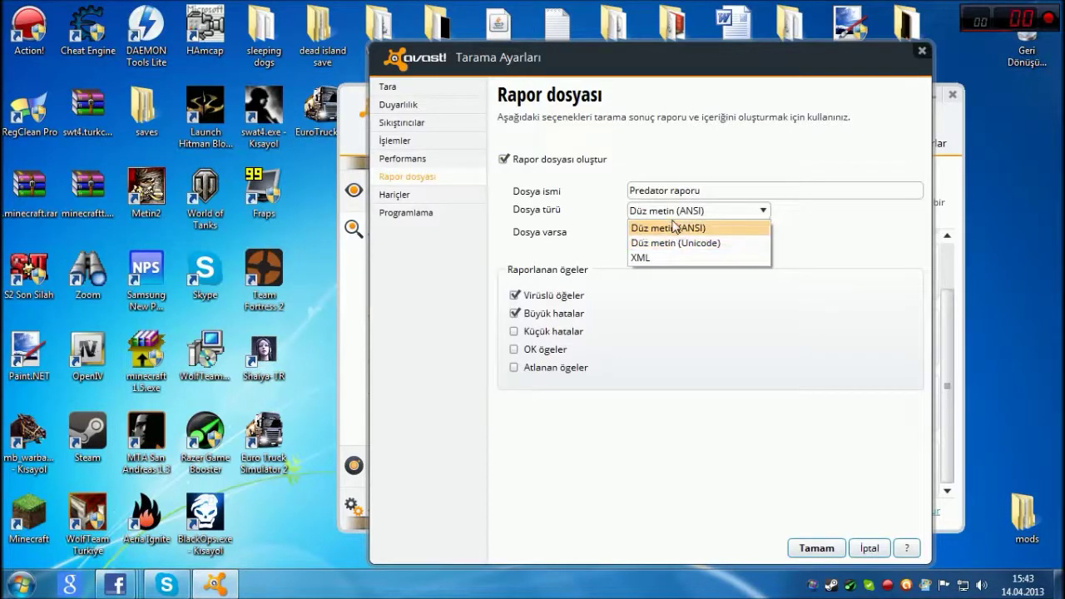
left_click(672, 232)
left_click(675, 236)
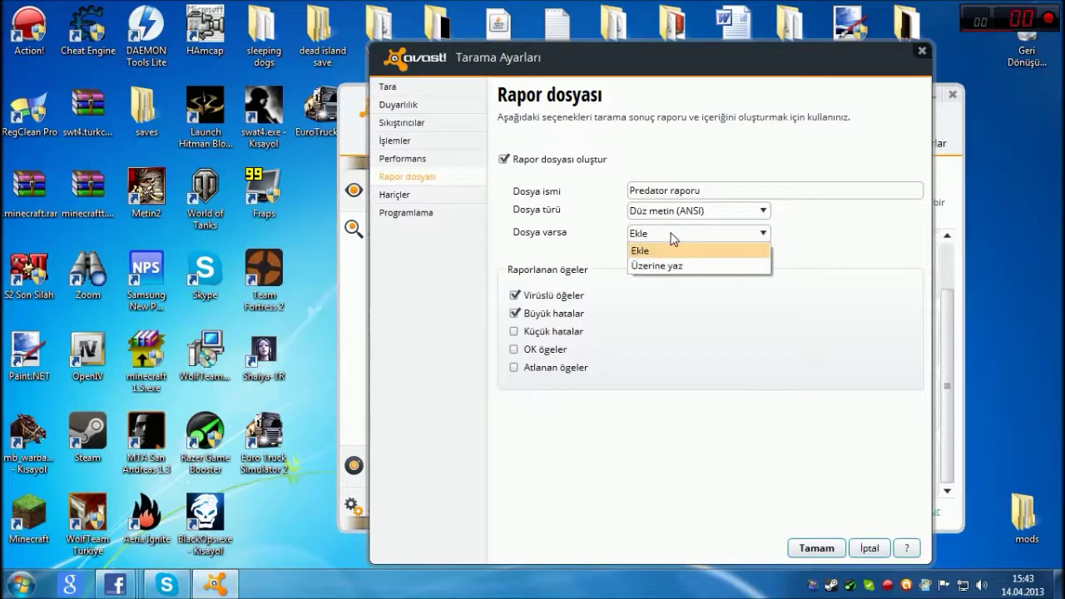
left_click(673, 266)
Step: Add Küçük hatalar, OK ögeler and Atlanan ögeler to the reported items
left_click(574, 298)
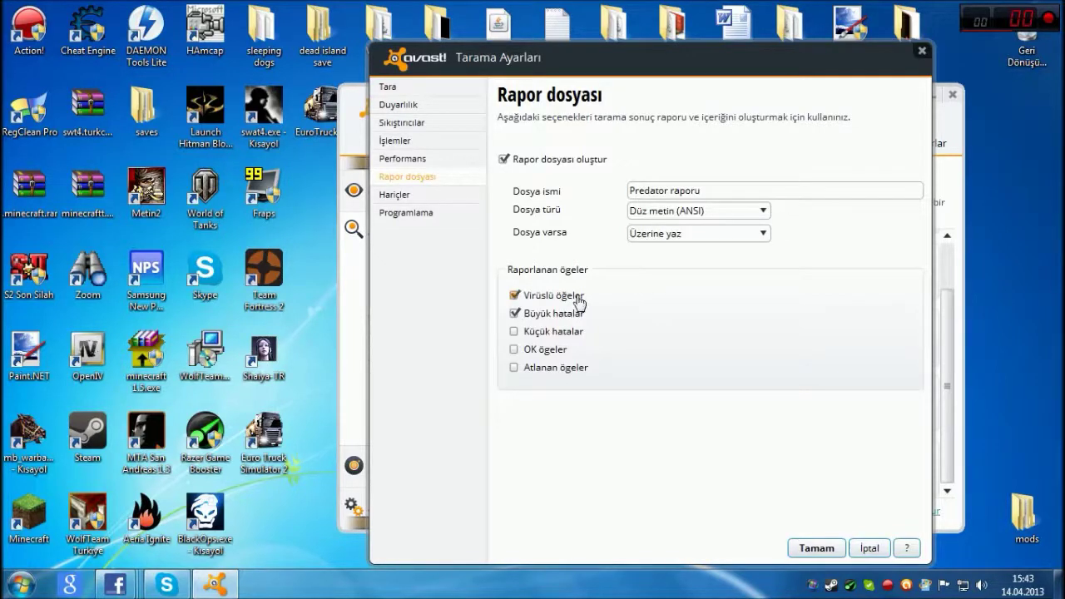
left_click(524, 336)
left_click(514, 349)
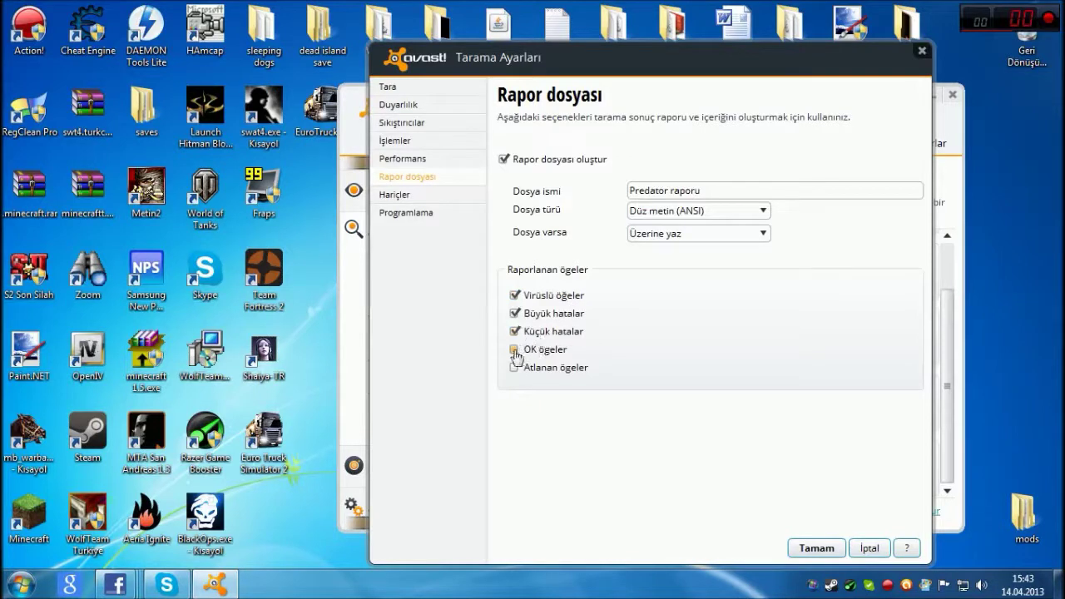
left_click(558, 369)
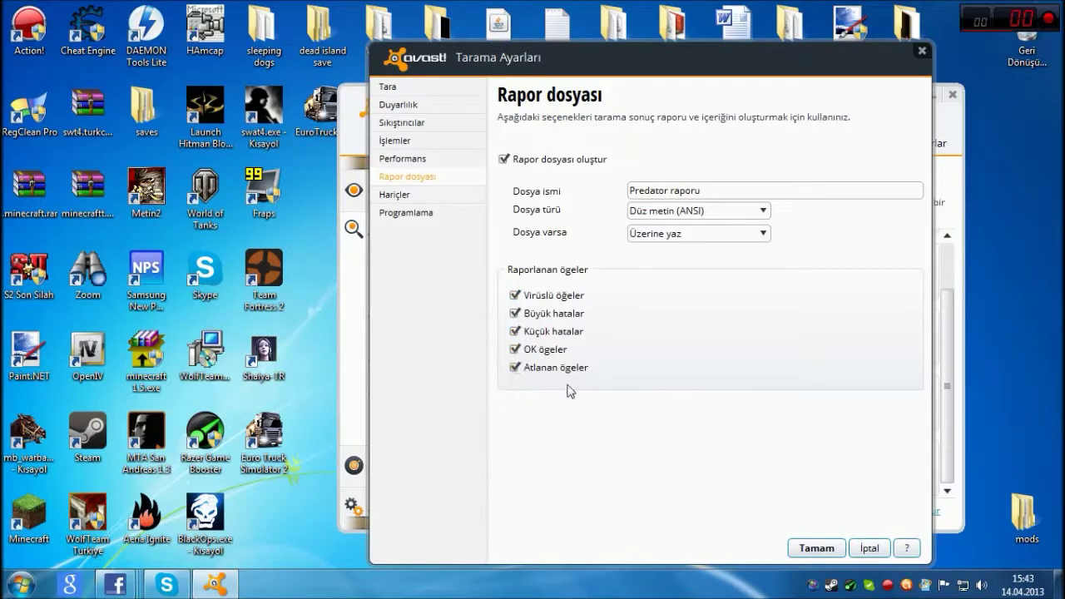
Step: Schedule the scan with the haftalık timing type and save the scan settings
left_click(394, 196)
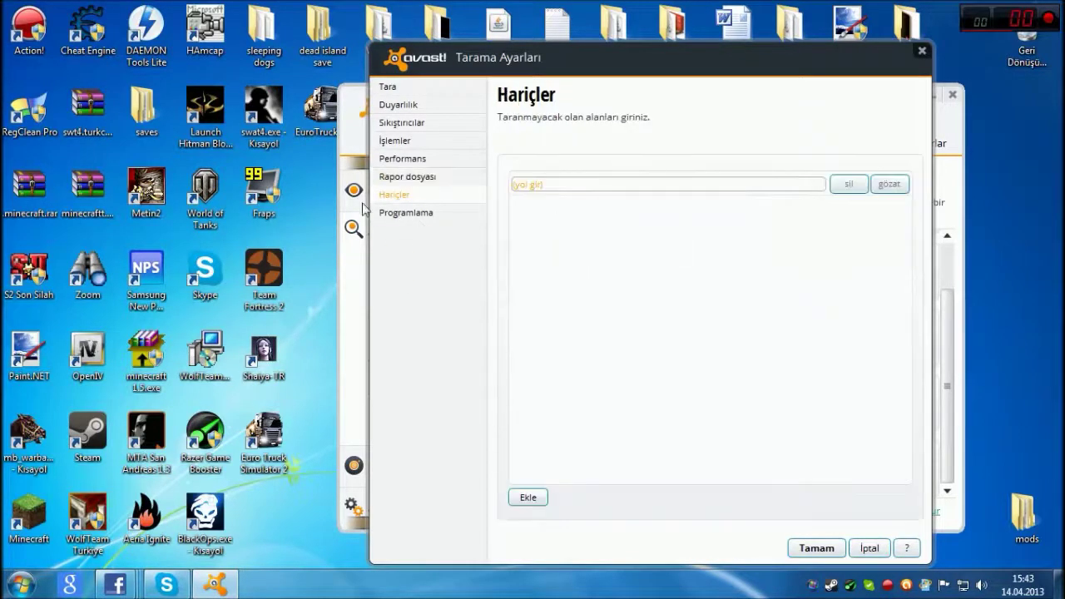
left_click(424, 218)
left_click(554, 173)
left_click(630, 206)
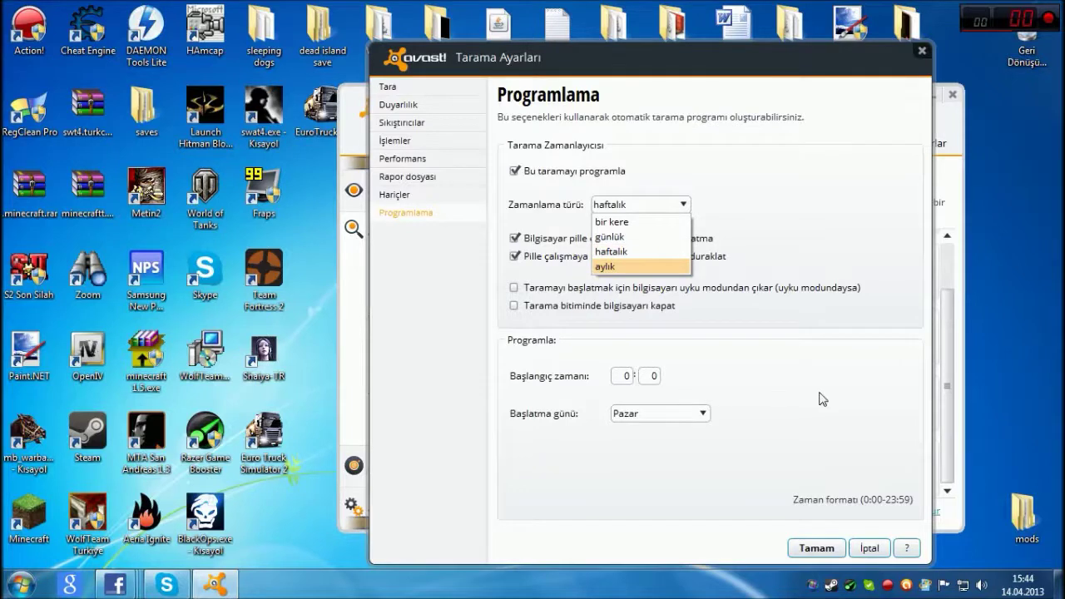
left_click(799, 391)
left_click(646, 207)
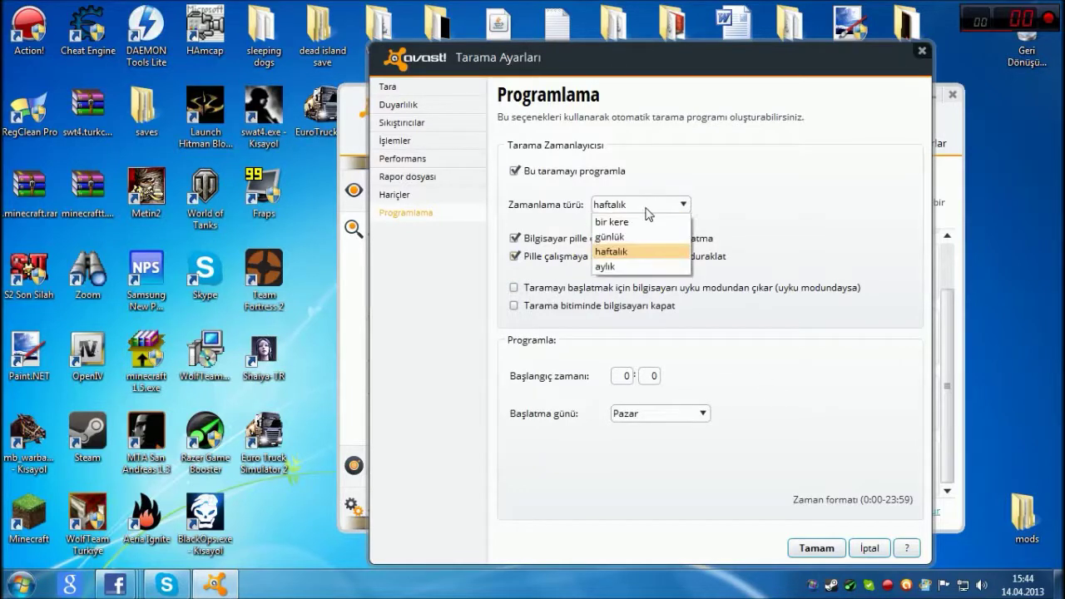
left_click(647, 208)
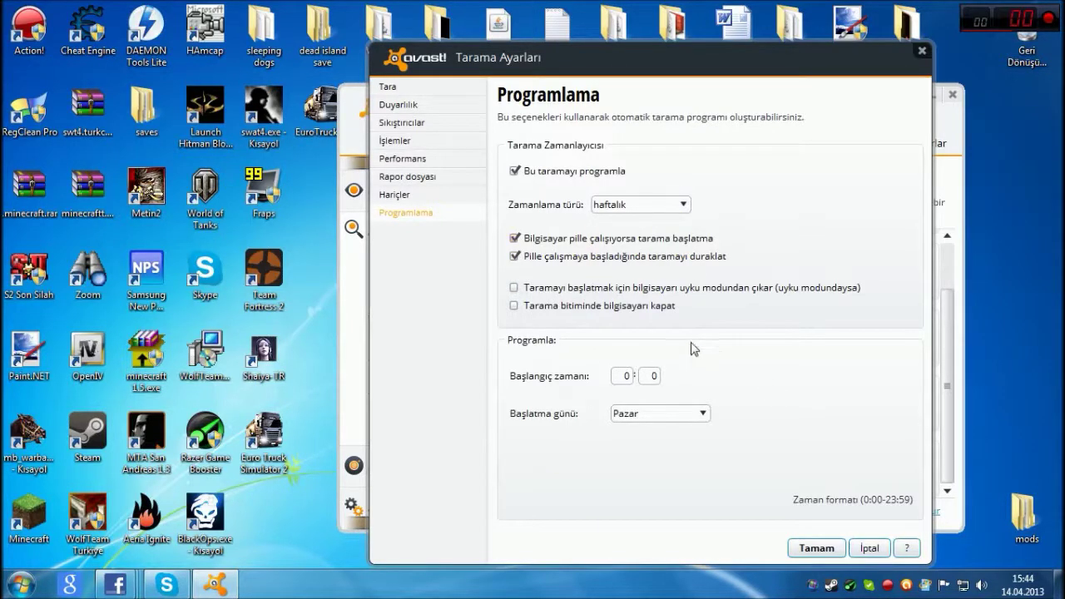
left_click(813, 548)
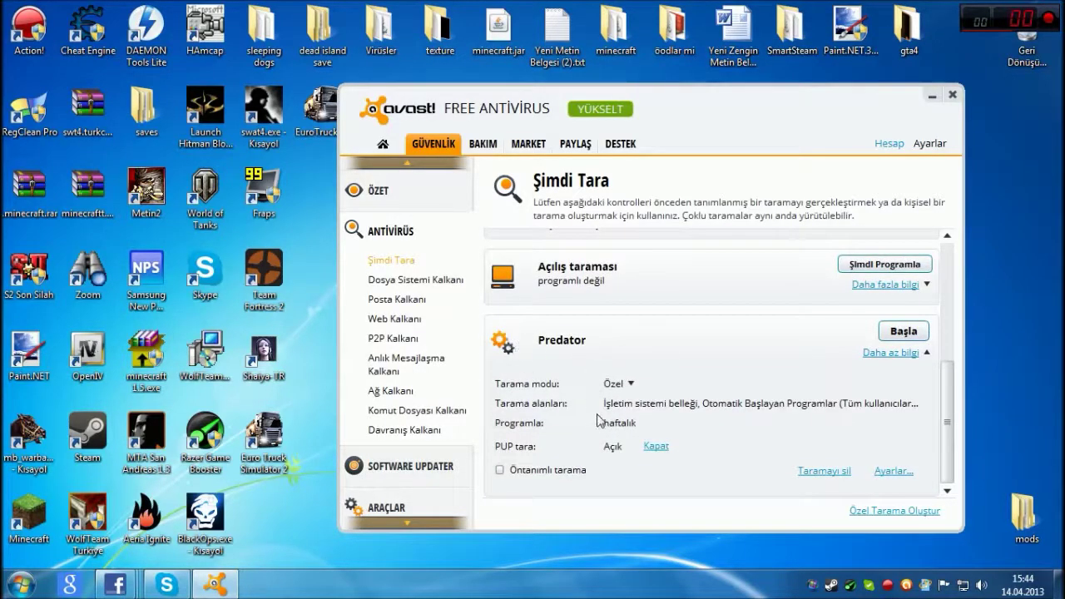
Step: Make Predator the default scan (Öntanımlı tarama) and start it
left_click(500, 471)
left_click(904, 331)
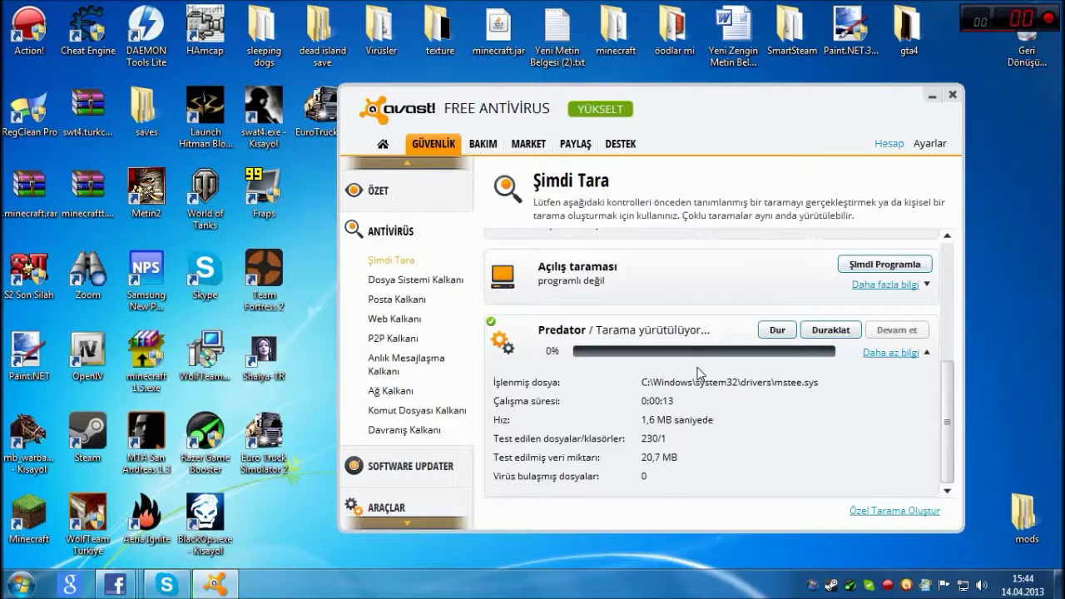
Step: Look at the local disk C: in the Bilgisayar window, and close that window
key("super")
key("super")
key("super+e")
left_click(592, 166)
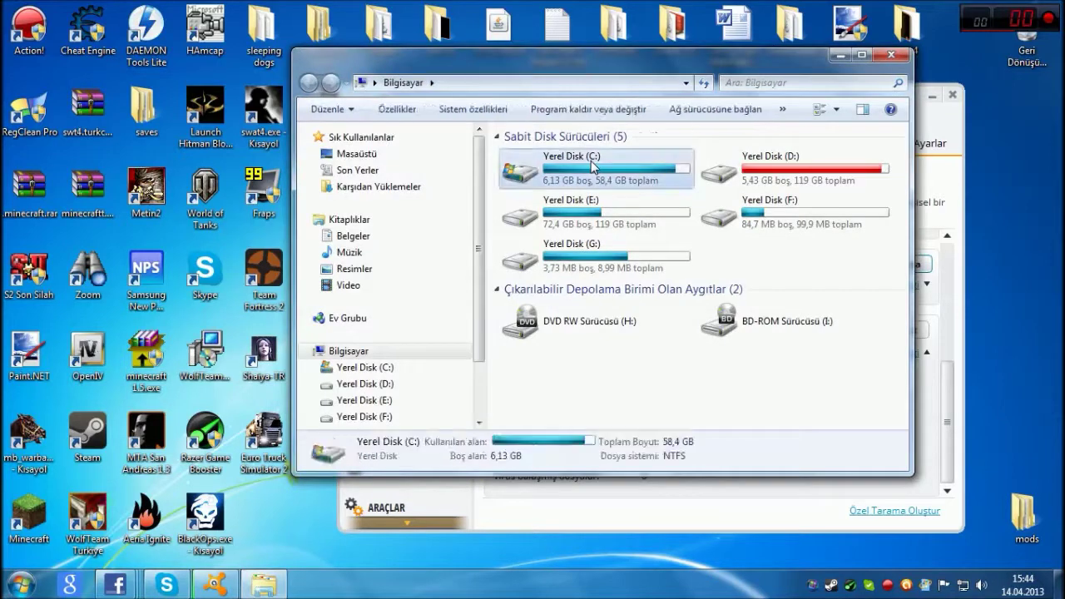
left_click(890, 55)
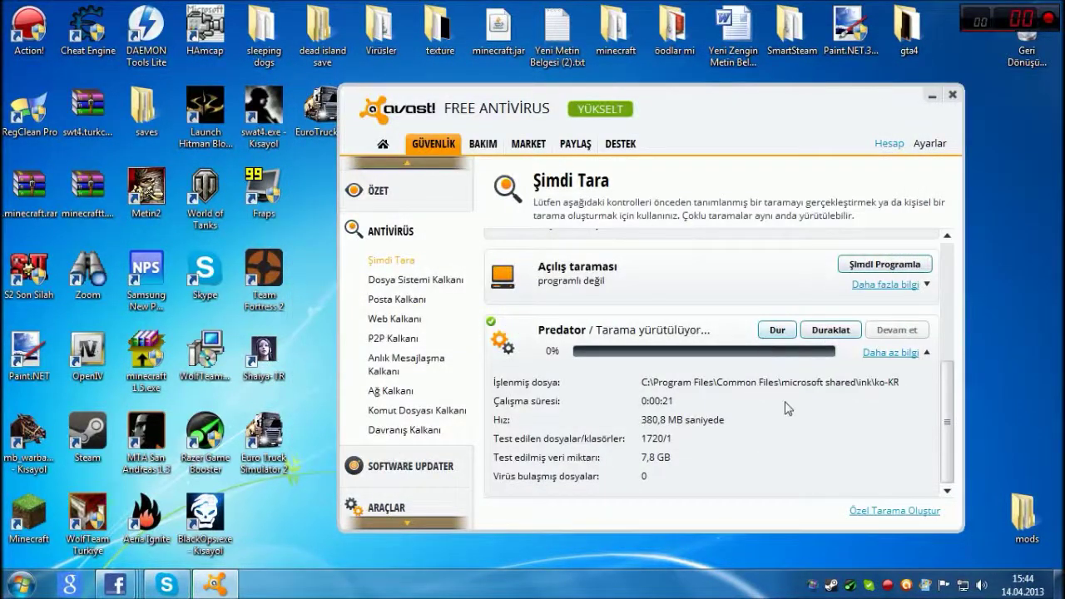
Step: Stop the running Predator scan and open its report file
left_click(769, 333)
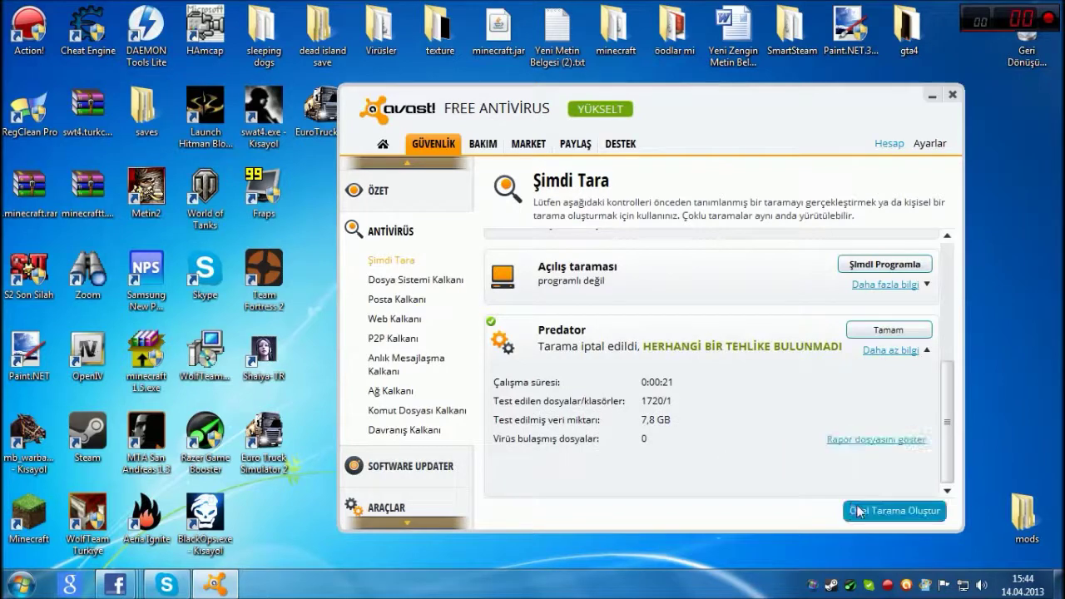
left_click(860, 441)
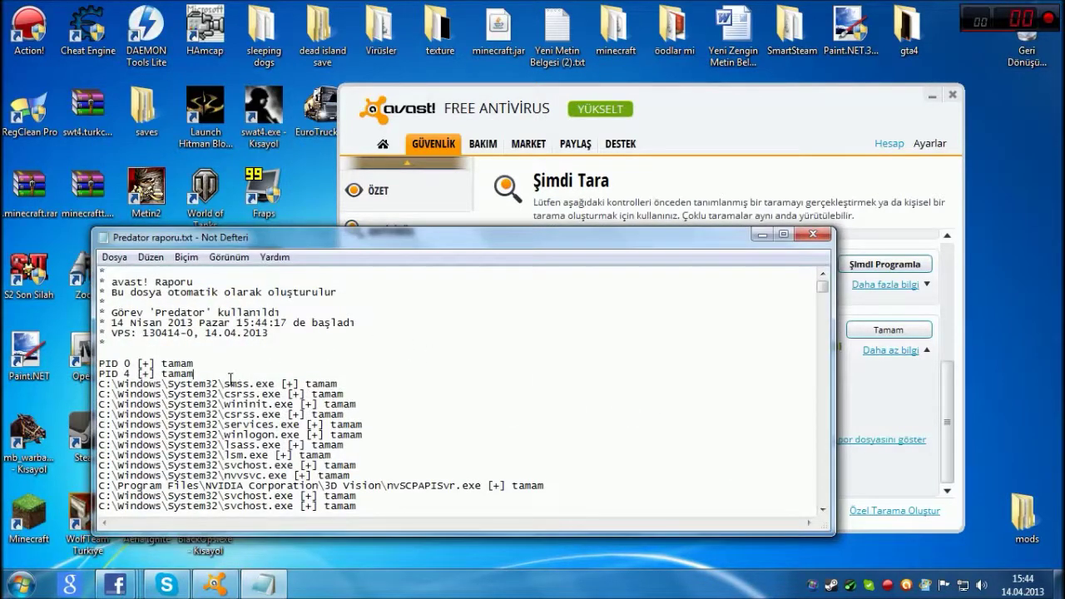
Step: Examine the scanned file entries and their status in the Predator report, and close the report
left_click_drag(118, 293, 385, 579)
left_click(339, 506)
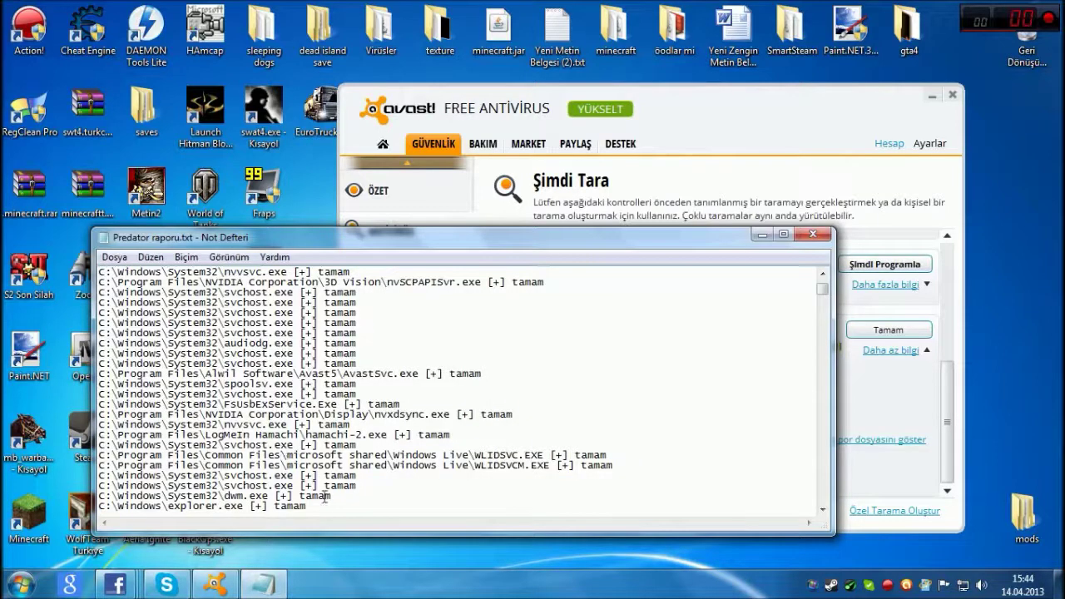
left_click_drag(316, 508, 184, 247)
left_click(362, 374)
key("shift+Left")
key("shift+Left")
key("shift+Left")
key("shift+Left")
key("shift+Left")
key("shift+Left")
key("shift+Left")
key("shift+Left")
key("shift+Left")
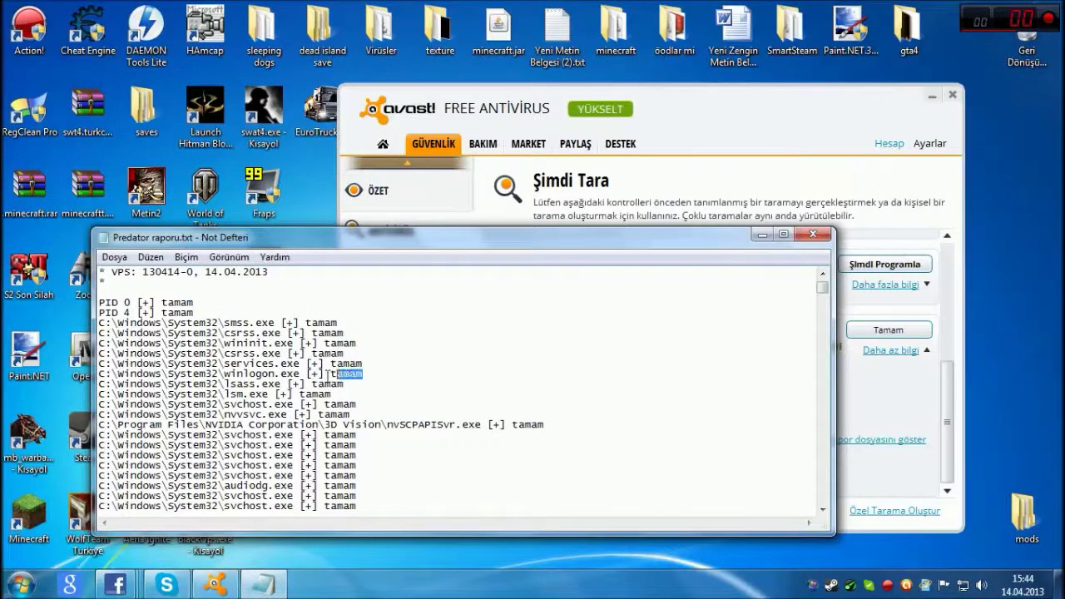
left_click(813, 234)
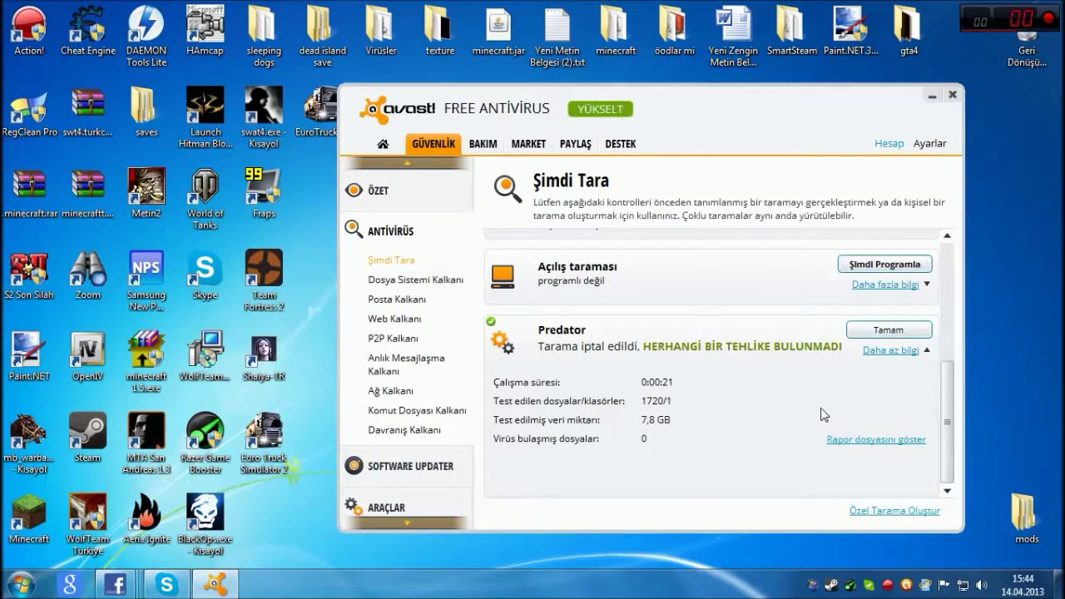
Step: Dismiss the Predator scan result, delete the custom scan and close the antivirus window
left_click(857, 334)
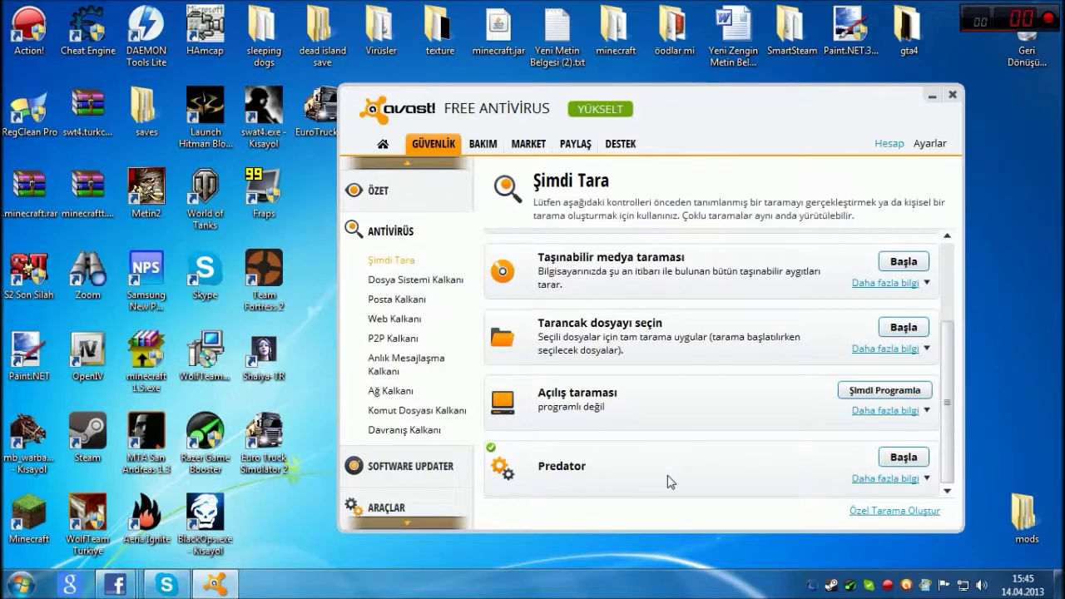
left_click(911, 480)
left_click(820, 474)
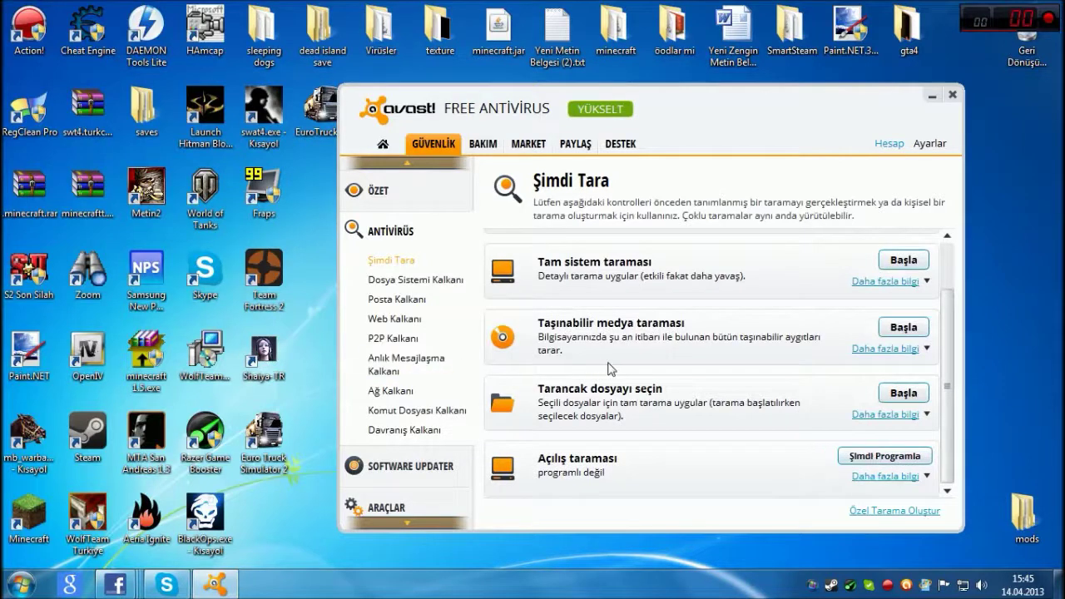
left_click(953, 96)
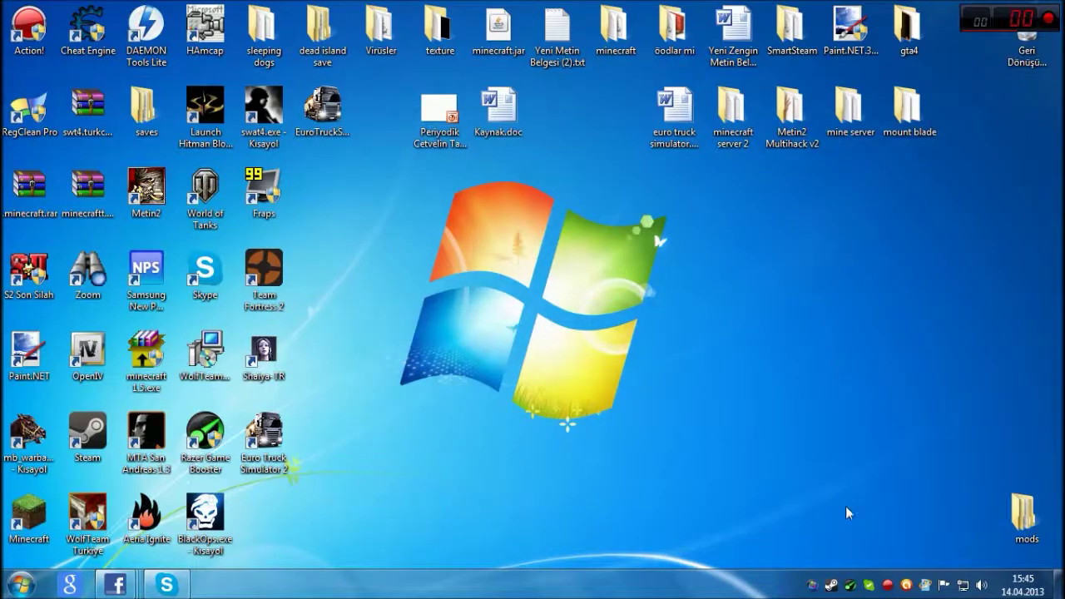
Step: Exit the two background programs running on either side of Steam in the notification area
right_click(812, 585)
left_click(839, 577)
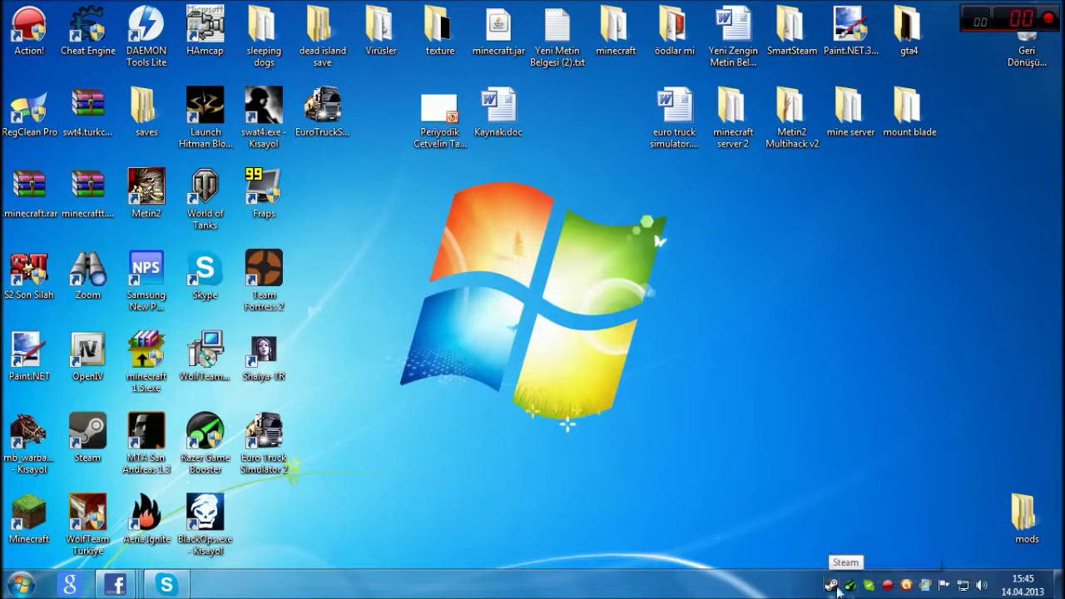
right_click(850, 585)
left_click(887, 578)
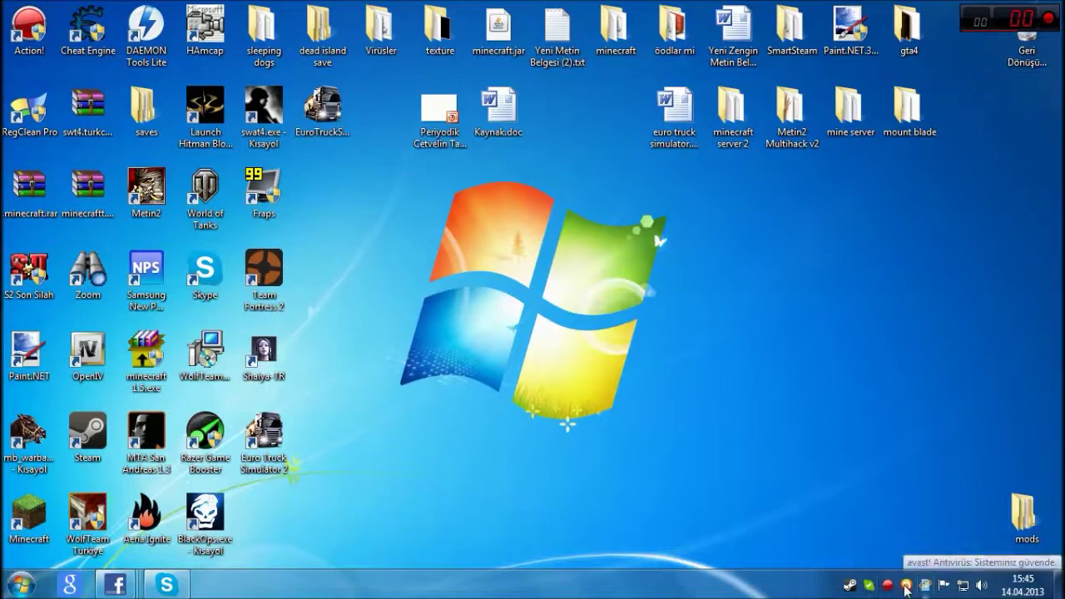